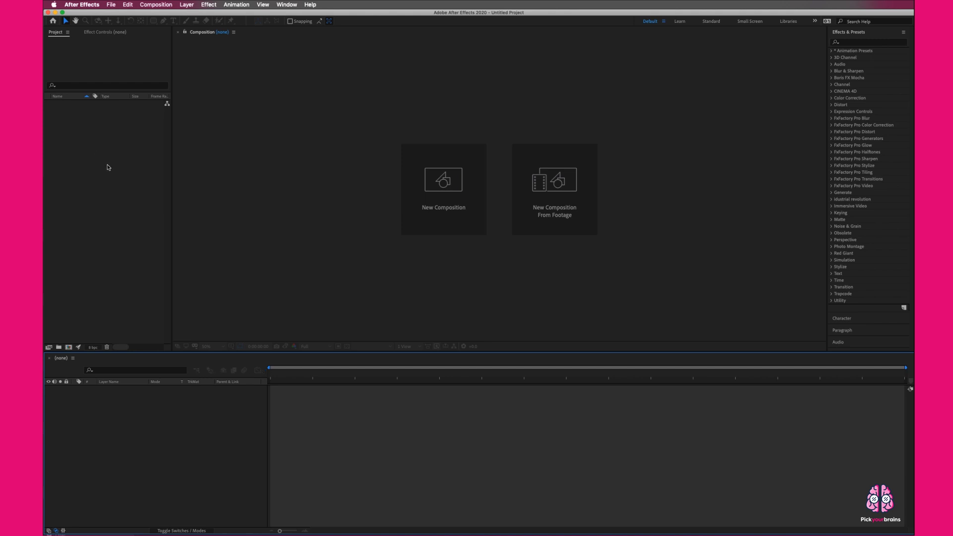
- Create a new composition named "Walk cycle" with a duration of 0;00;03;00
click(166, 6)
click(174, 19)
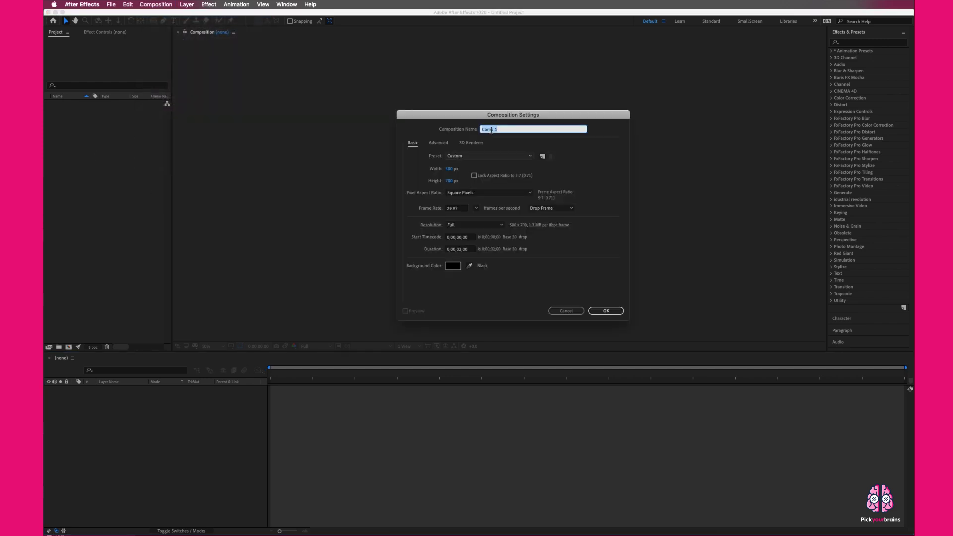
text(Walk cycle)
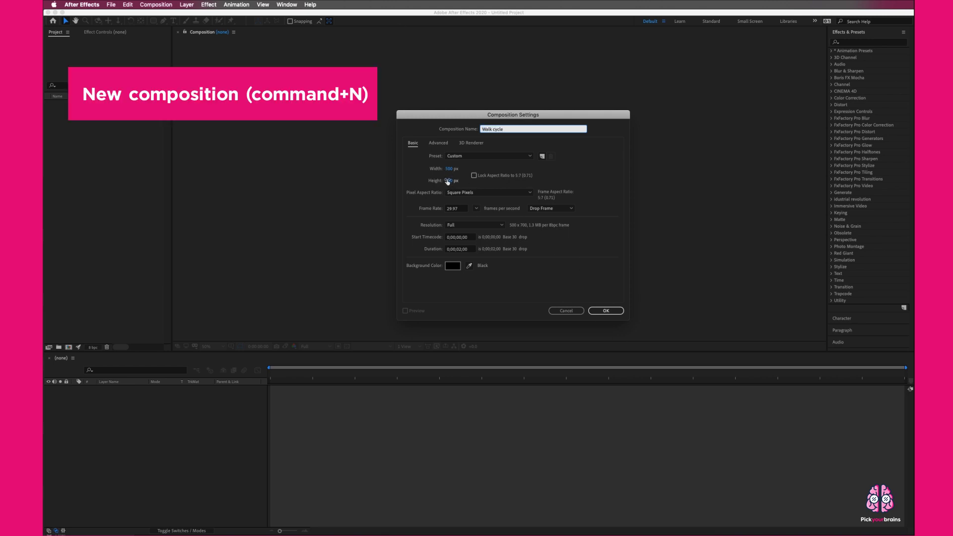
click(461, 249)
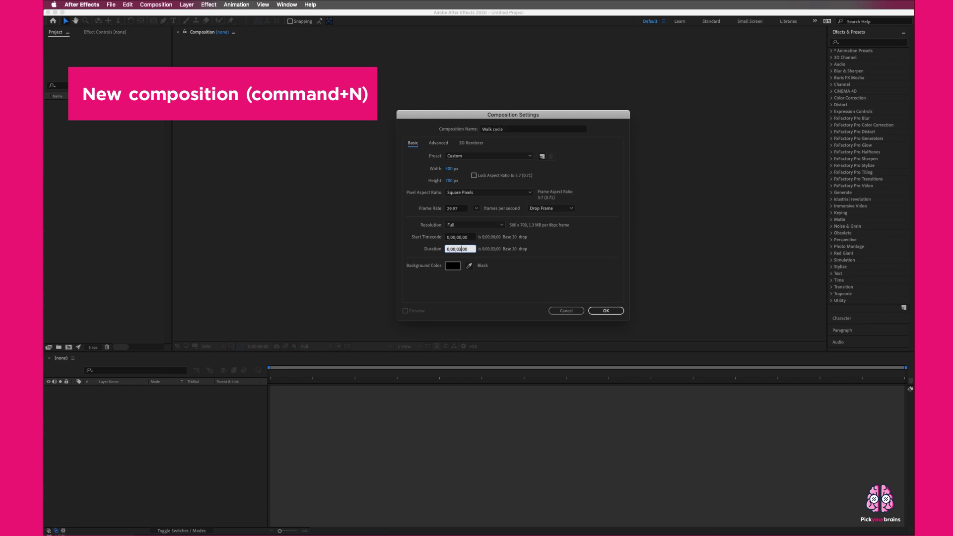
key(Return)
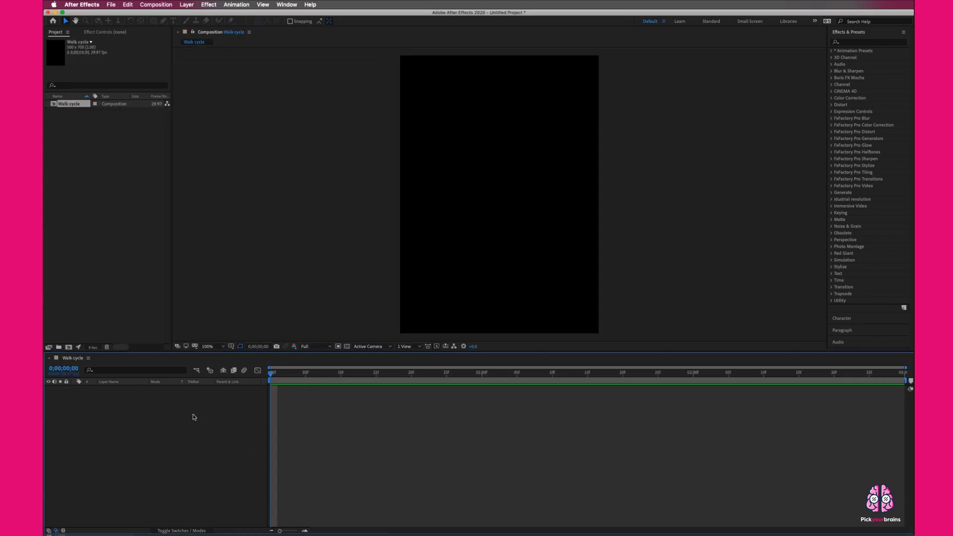
- Add a shape layer and set up the Ellipse tool with a dark red fill (7B0505)
right_click(193, 417)
mouse_move(233, 421)
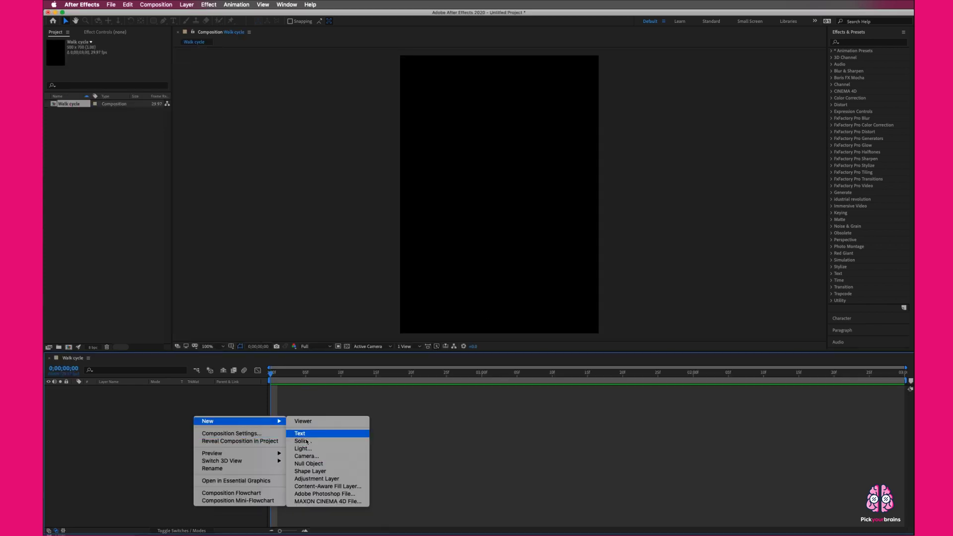
click(316, 475)
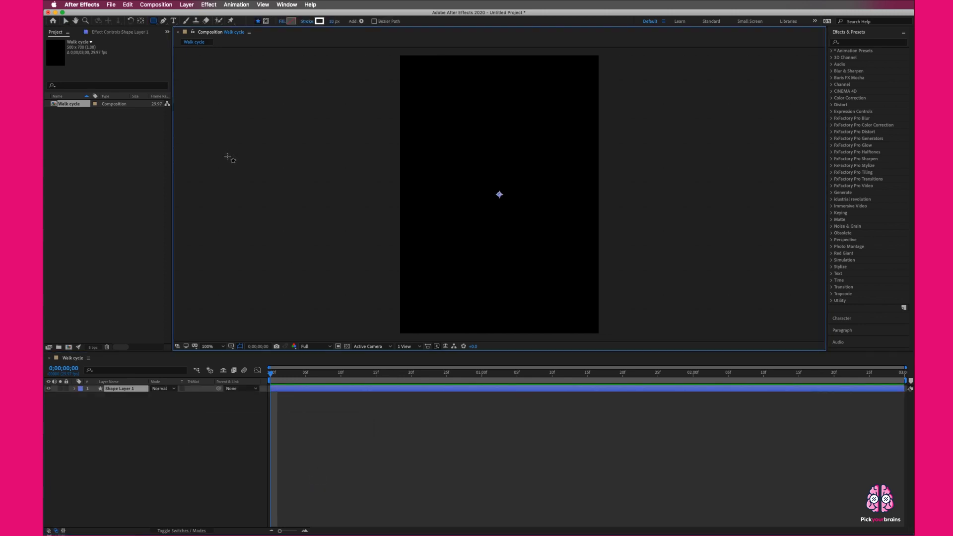
click(154, 22)
drag(154, 22, 179, 45)
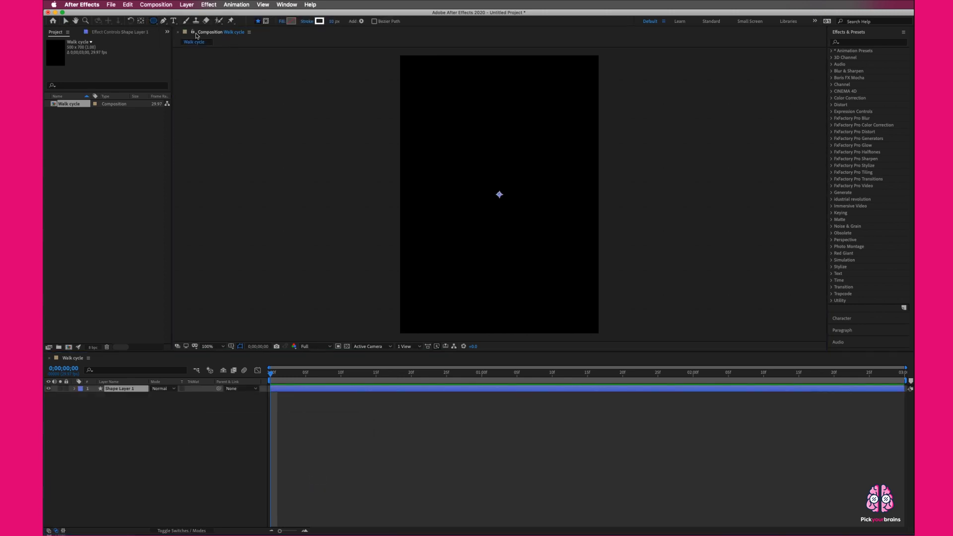
click(291, 22)
drag(368, 221, 463, 220)
drag(461, 259, 482, 276)
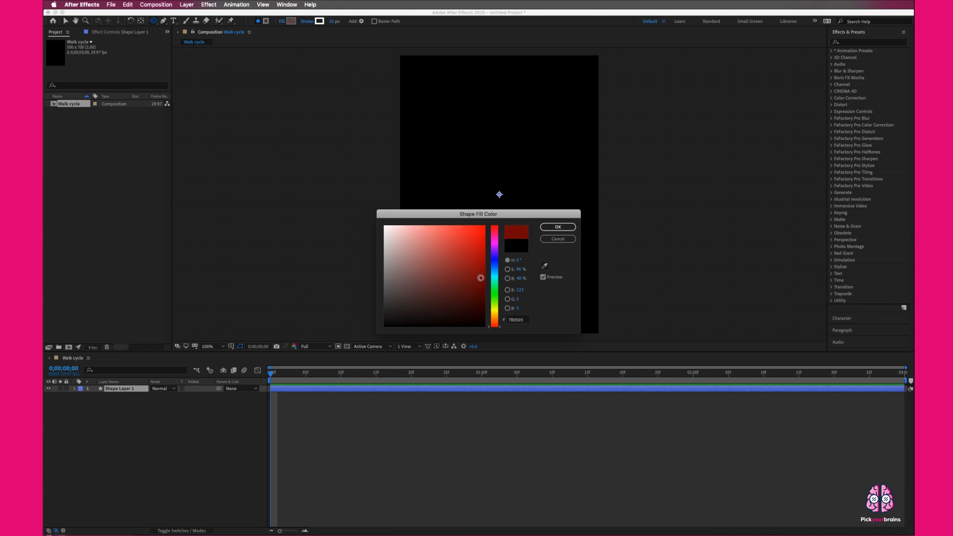
click(558, 227)
- Set the shape stroke to None
click(319, 21)
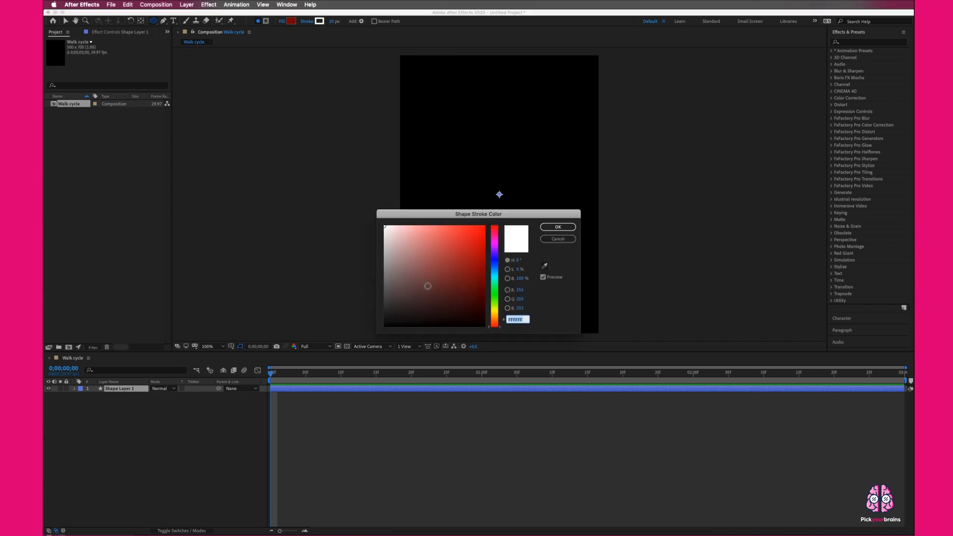
click(557, 238)
click(307, 22)
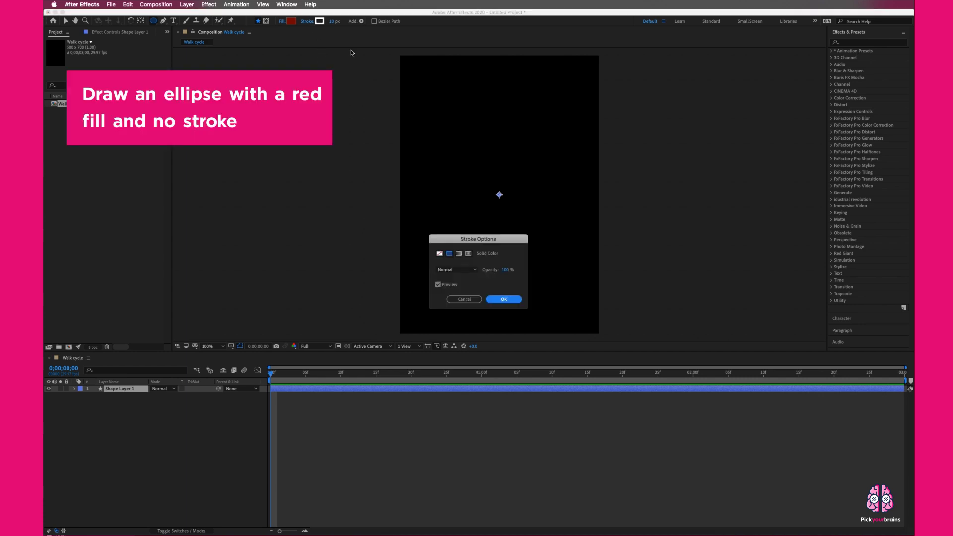
click(439, 254)
click(502, 298)
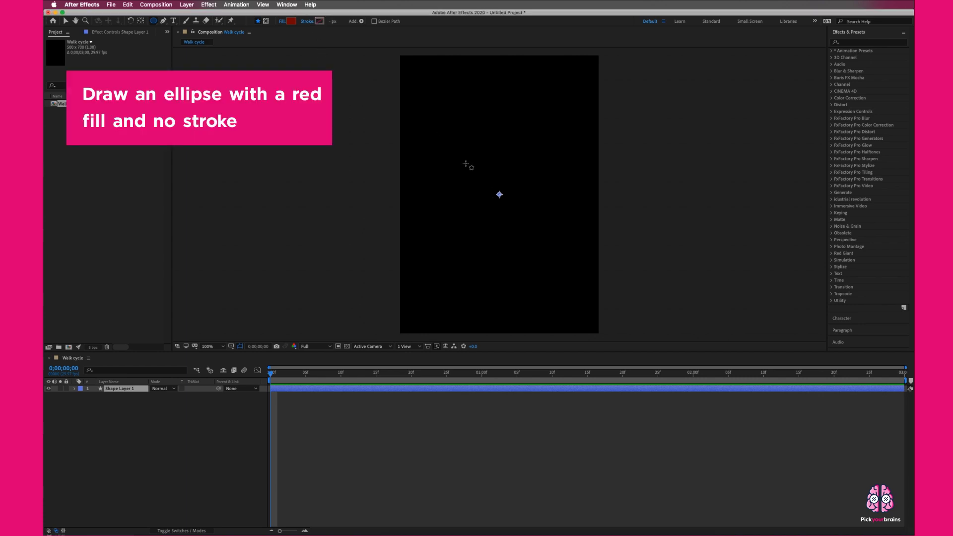
- Draw a red circle for the body and position it at the centre of the composition
drag(448, 147, 551, 259)
click(65, 21)
drag(501, 163, 499, 160)
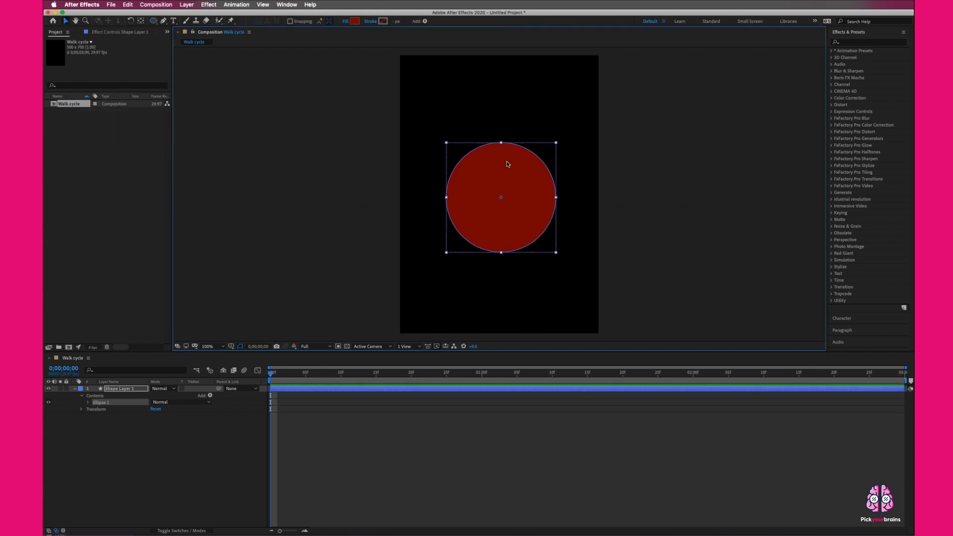
click(160, 447)
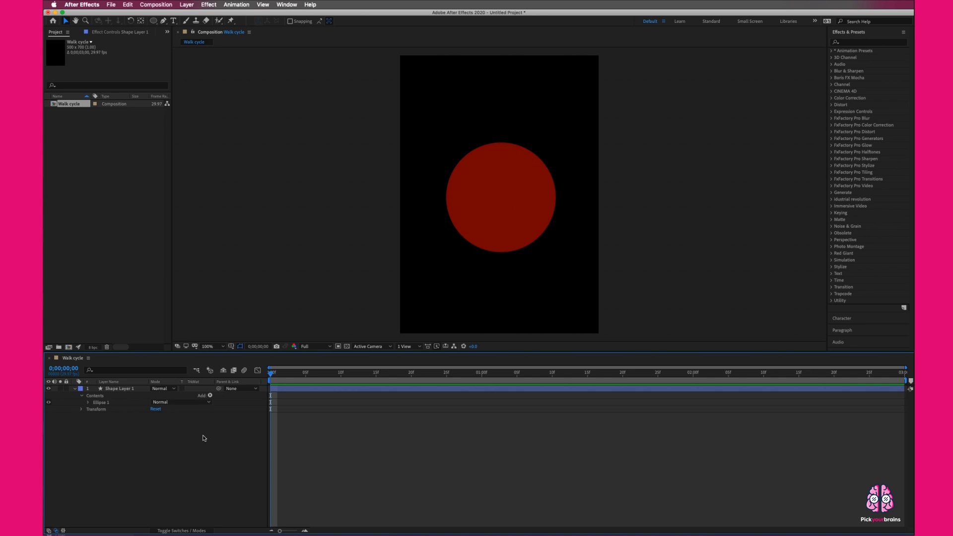
- Add a second shape layer and set up the Rectangle tool with a black fill
right_click(139, 430)
mouse_move(159, 434)
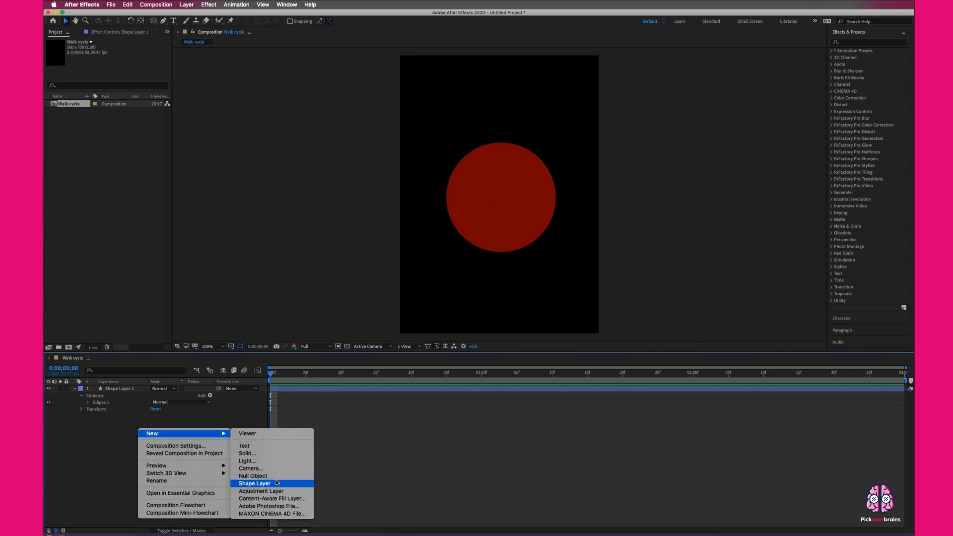
click(276, 484)
drag(153, 20, 171, 22)
click(291, 21)
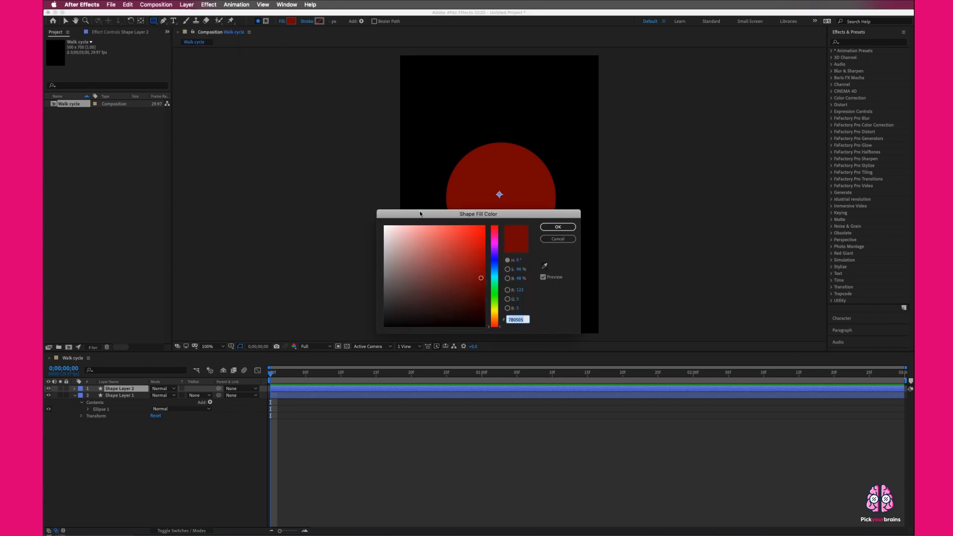
drag(471, 272, 373, 346)
click(553, 228)
- Draw a thin horizontal black rectangle as the belt strap, wider than the circle, and centre it across the body
drag(439, 187, 582, 204)
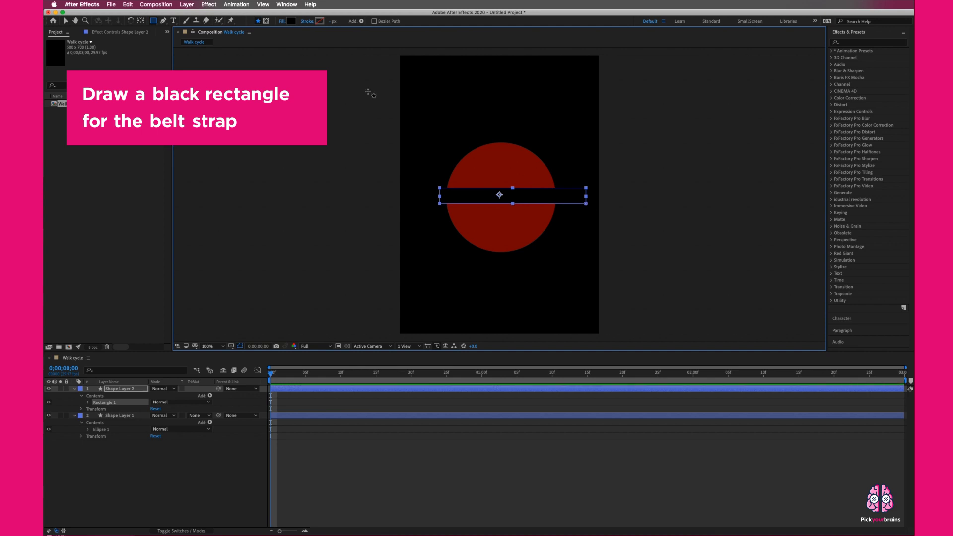
click(65, 22)
drag(556, 200, 548, 201)
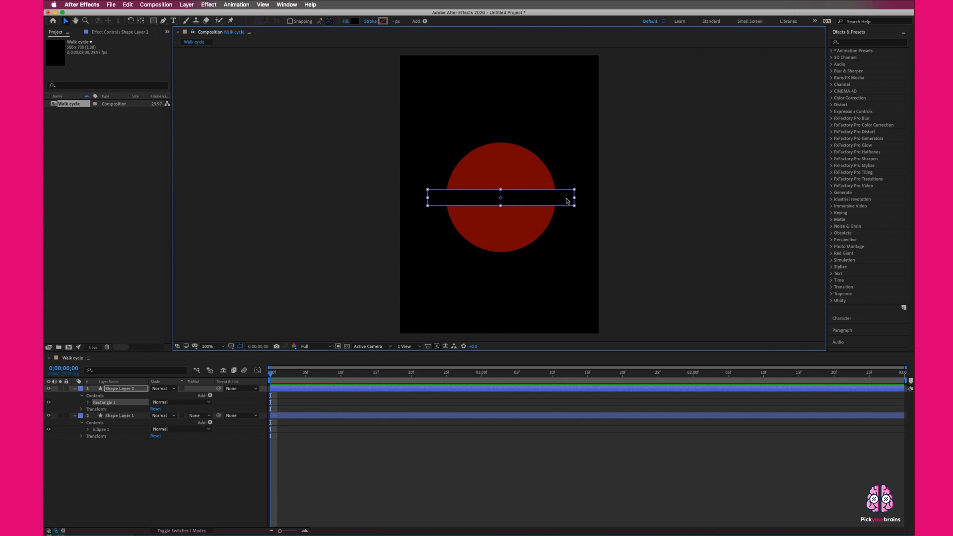
drag(568, 201, 545, 200)
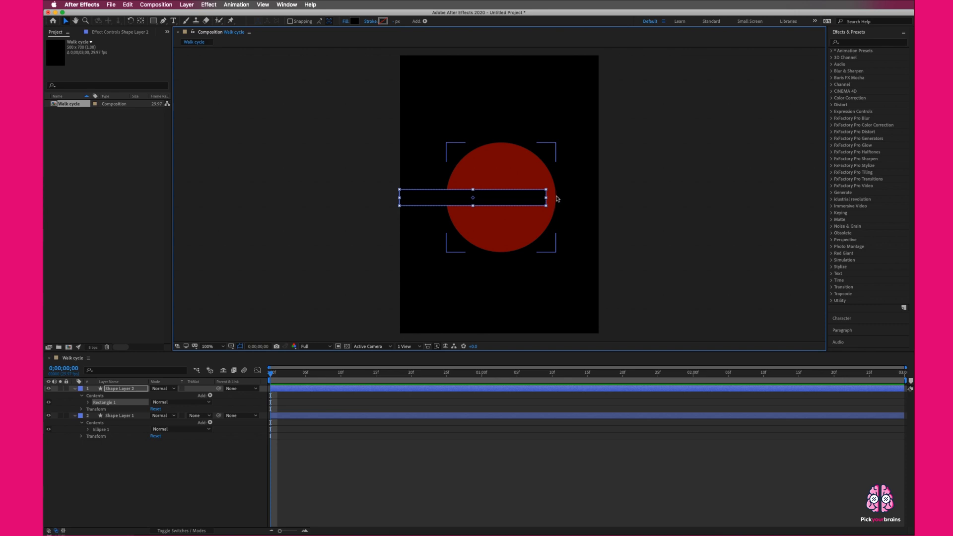
drag(525, 200, 553, 202)
click(170, 471)
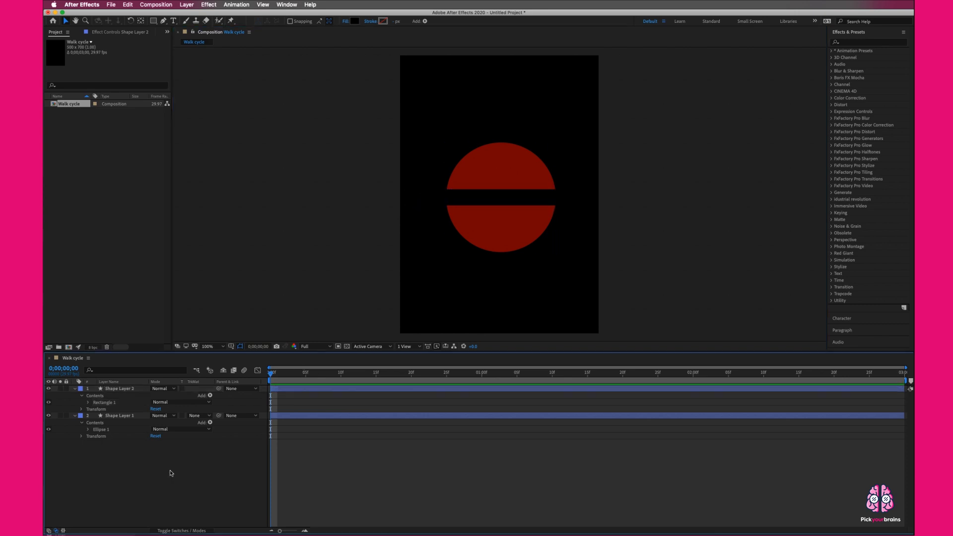
- Add a third shape layer for the buckle and set the Rectangle tool's fill to None
right_click(156, 470)
mouse_move(184, 453)
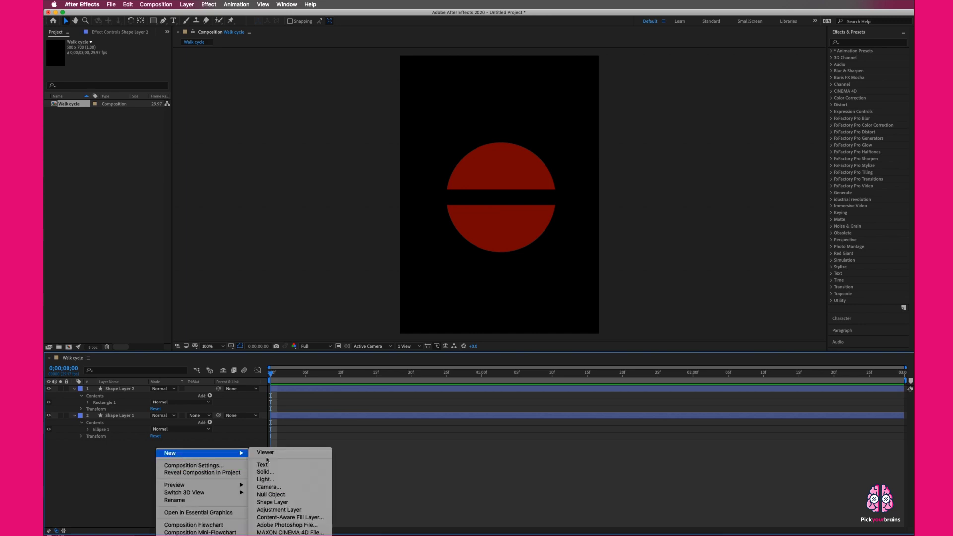
click(308, 503)
click(153, 21)
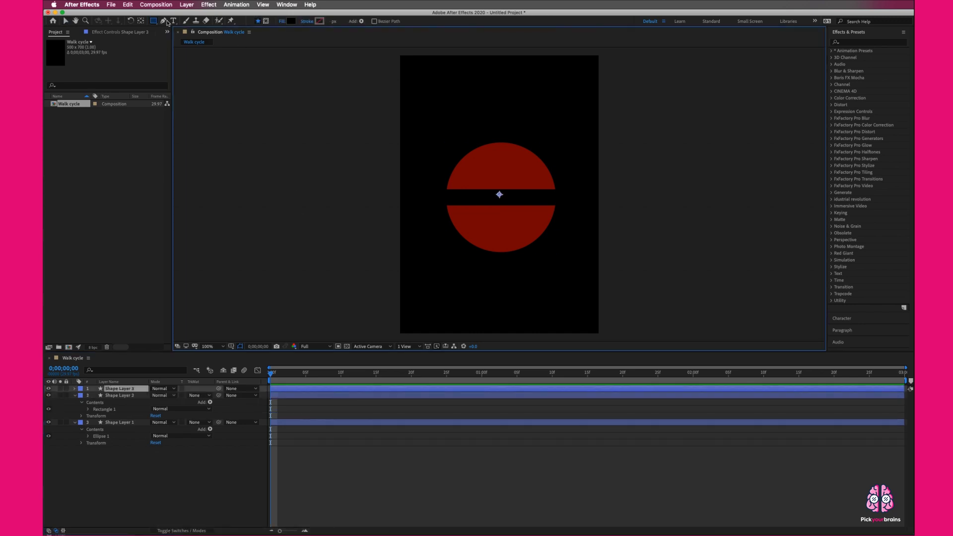
click(281, 21)
click(439, 253)
click(504, 299)
- Set the stroke to a golden orange and draw a small rectangular buckle at the centre of the belt strap
click(319, 21)
click(420, 241)
click(494, 315)
click(459, 243)
click(558, 227)
drag(487, 184, 518, 209)
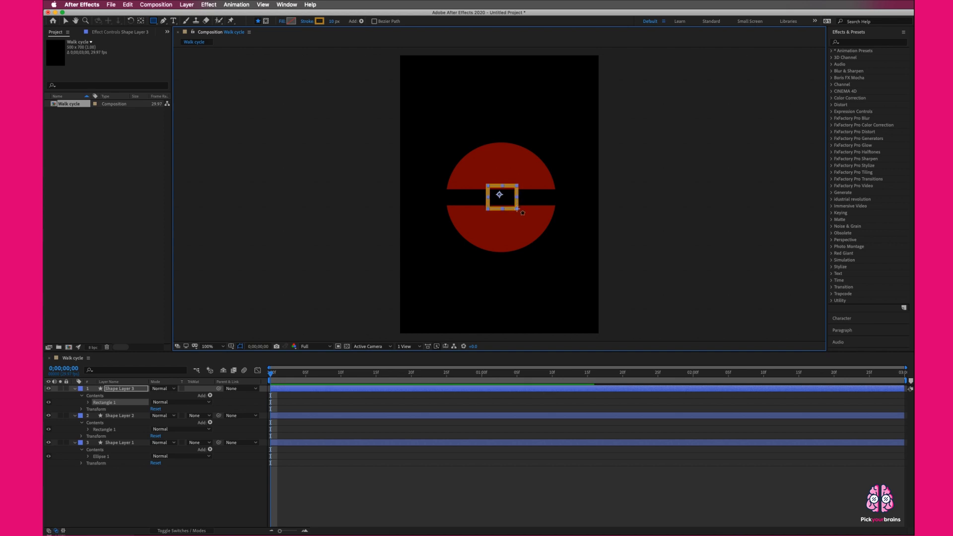
click(65, 21)
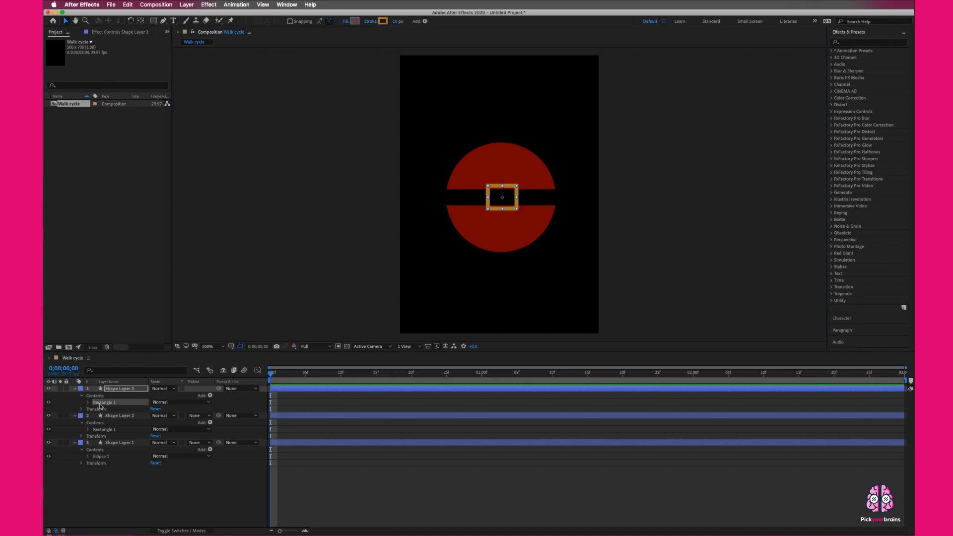
- Collapse the properties of all three shape layers in the timeline
click(118, 395)
click(75, 389)
click(76, 396)
click(76, 402)
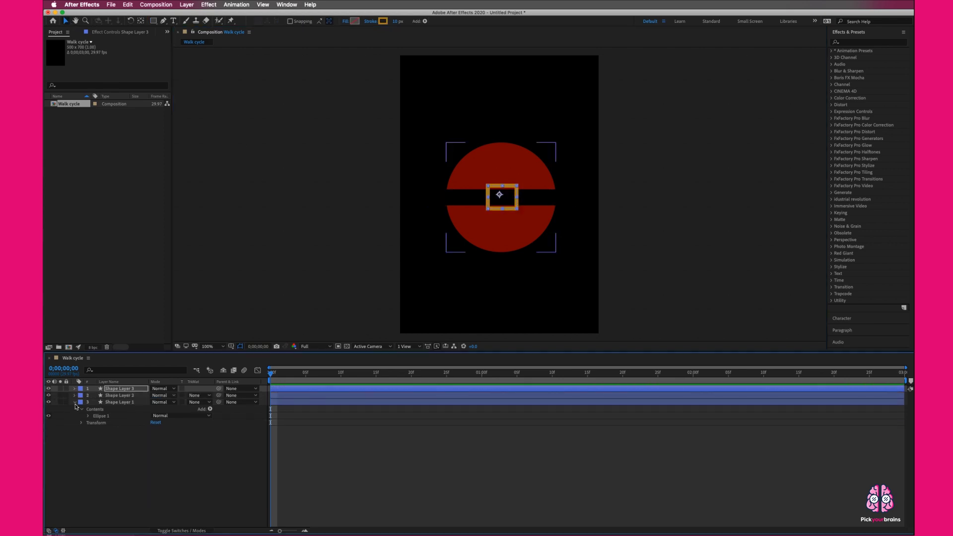
- Pre-compose the belt strap and buckle layers into a new composition named "Belt"
click(123, 395)
click(123, 389)
shift+click(122, 396)
right_click(120, 397)
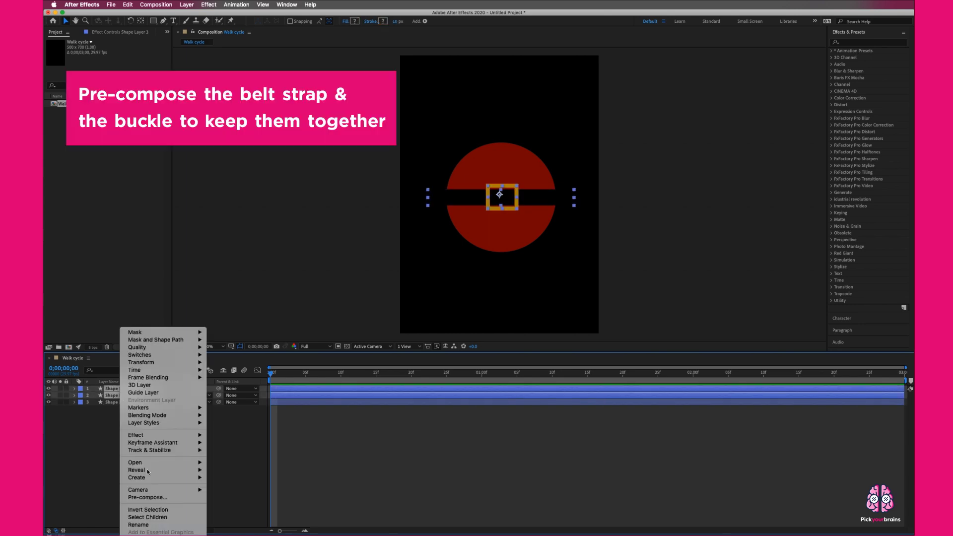
click(147, 497)
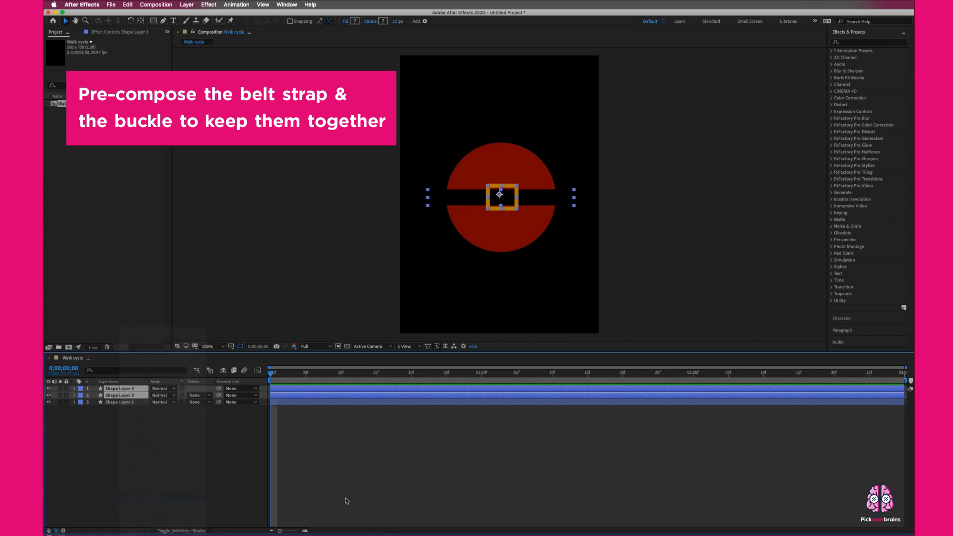
text(Bel)
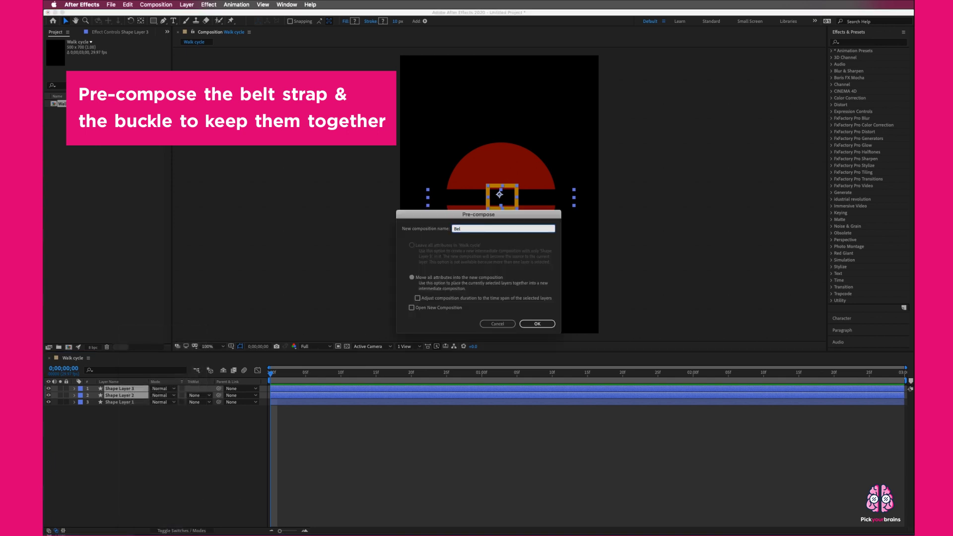
text(t)
key(Return)
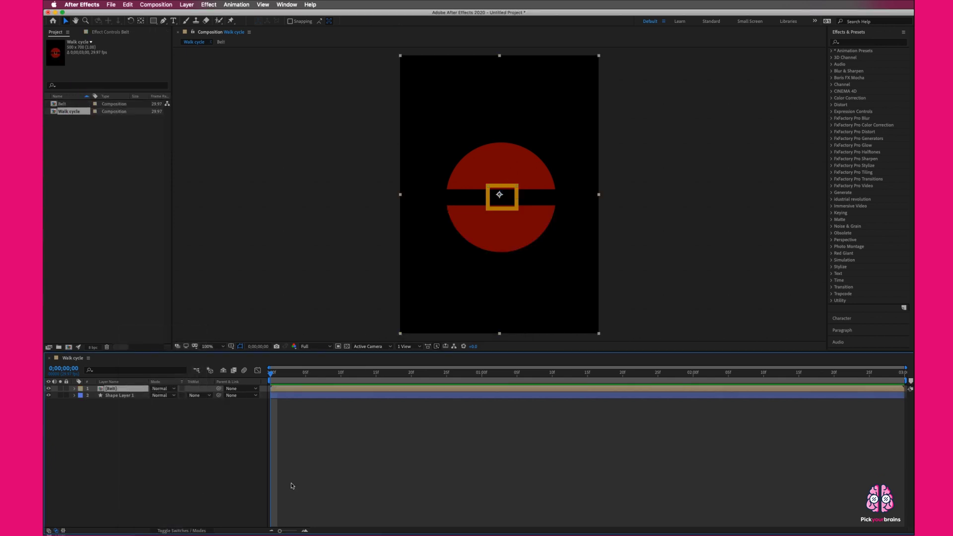
- Duplicate the body ellipse layer and move the copy above the Belt layer
click(119, 395)
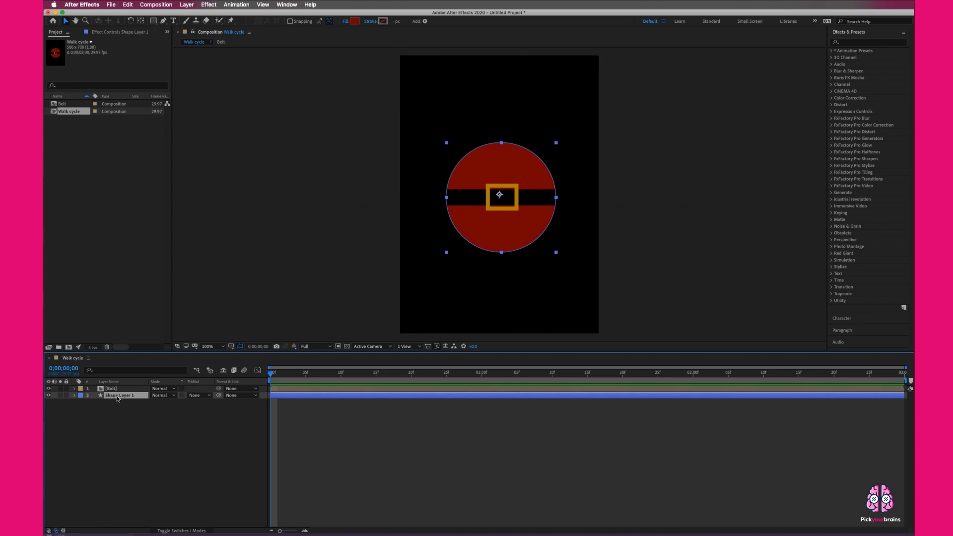
key(super+d)
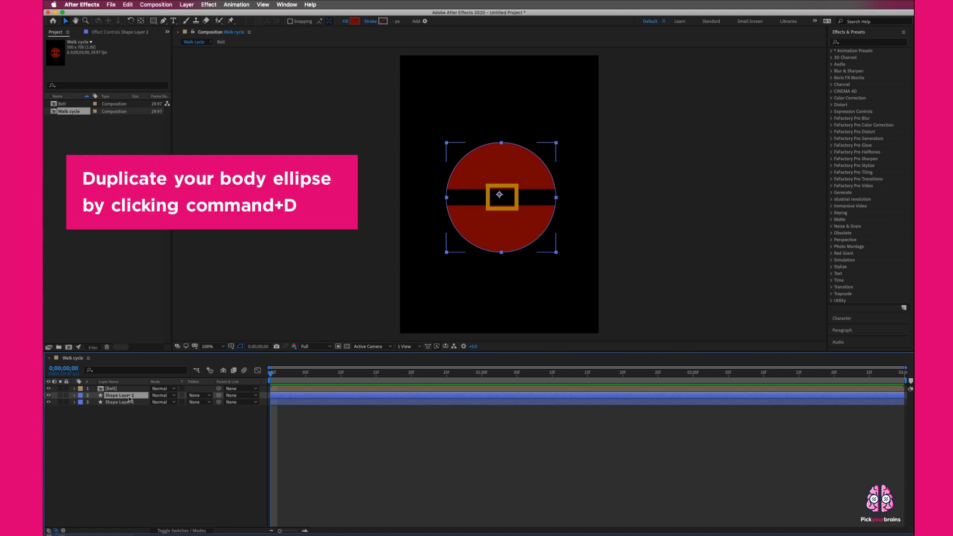
drag(130, 399, 116, 387)
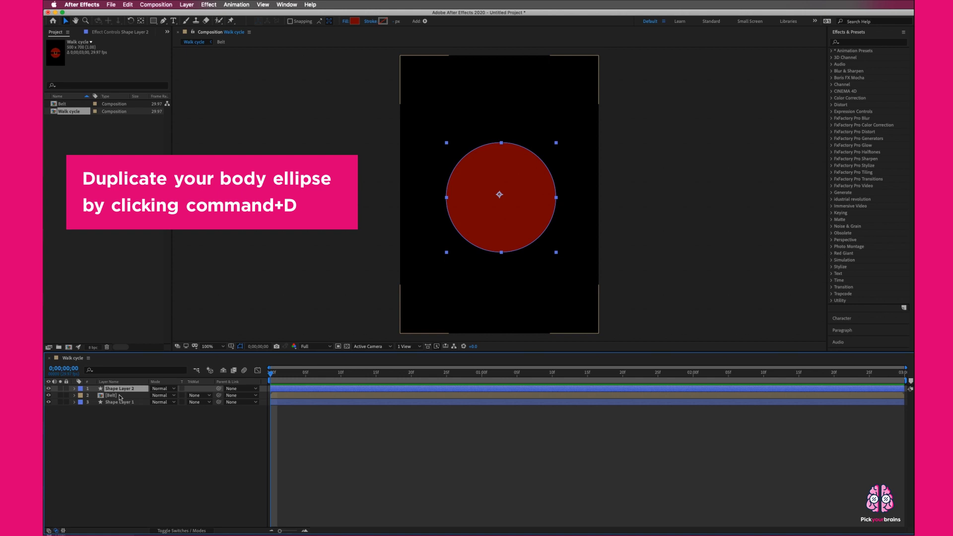
- Set the Belt layer's track matte to Alpha Matte "Shape Layer 2" so the strap is clipped to the body circle
click(118, 396)
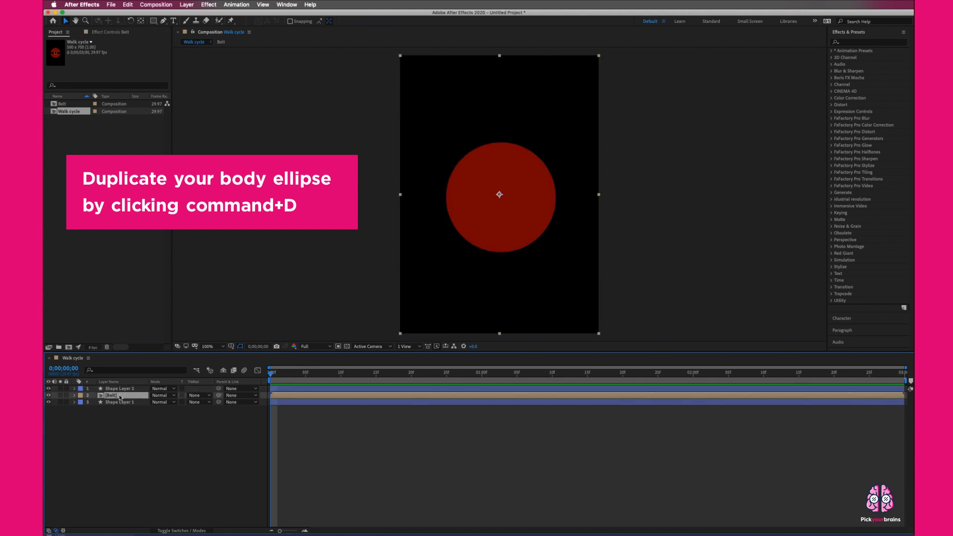
click(205, 397)
click(215, 417)
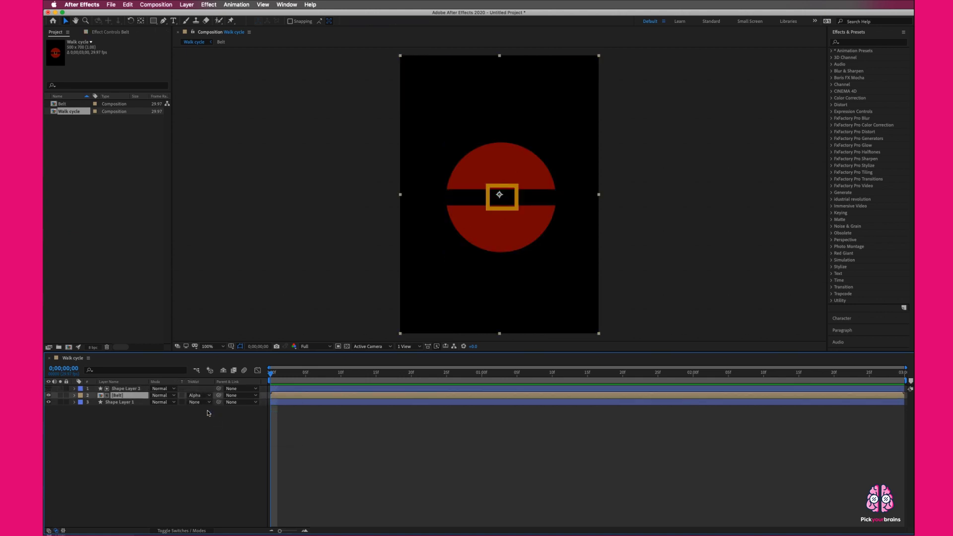
click(204, 395)
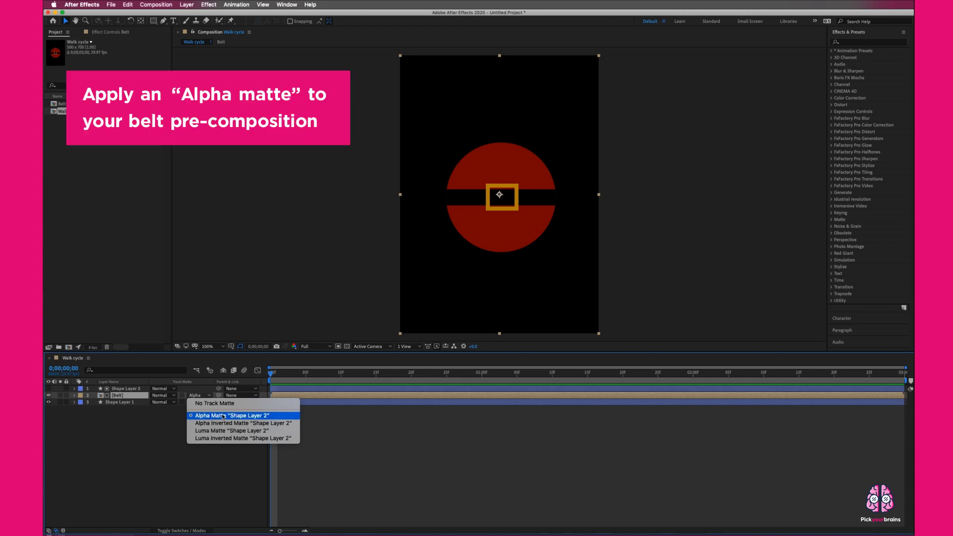
click(144, 420)
click(130, 390)
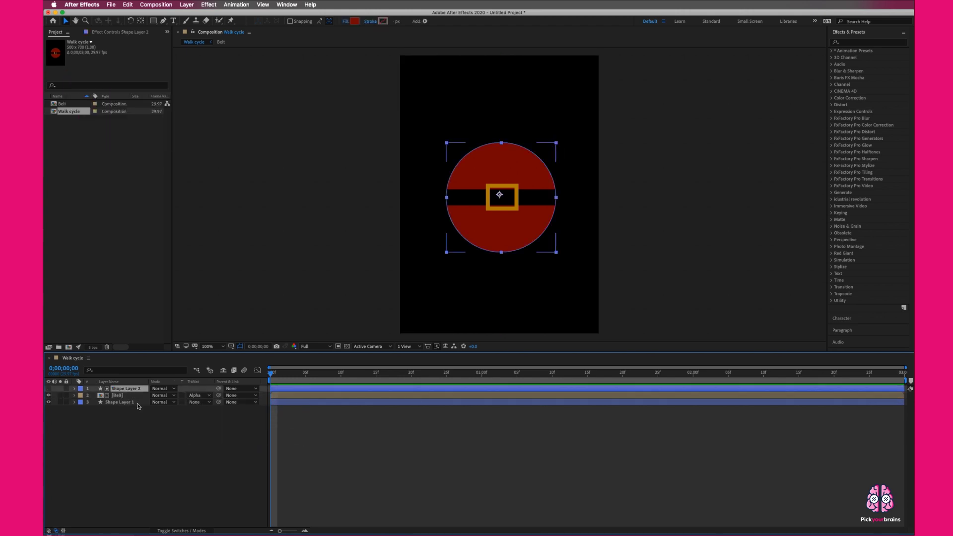
click(138, 403)
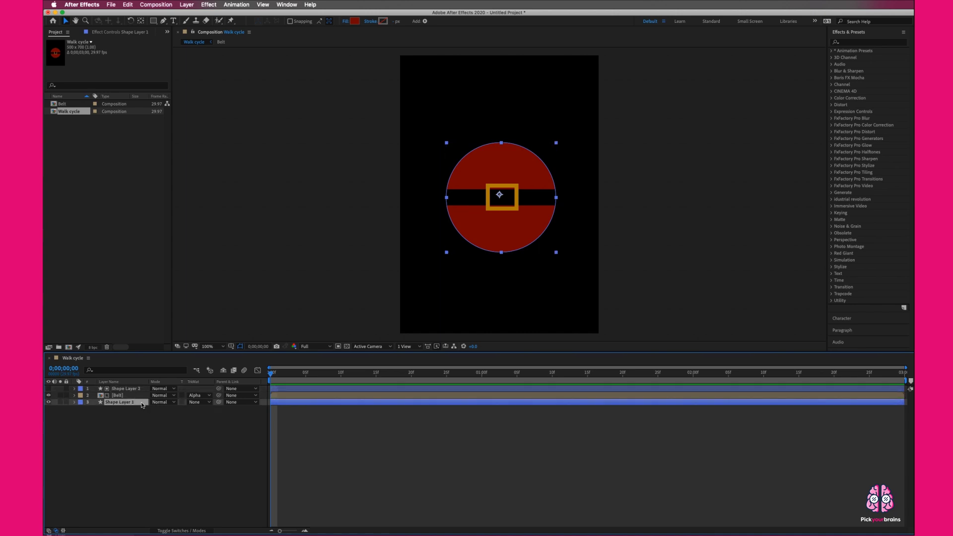
click(60, 402)
click(60, 402)
- Keyframe the Belt layer's Position at 0;00;00;00 and shift the belt horizontally to 210, 350
click(128, 396)
click(74, 395)
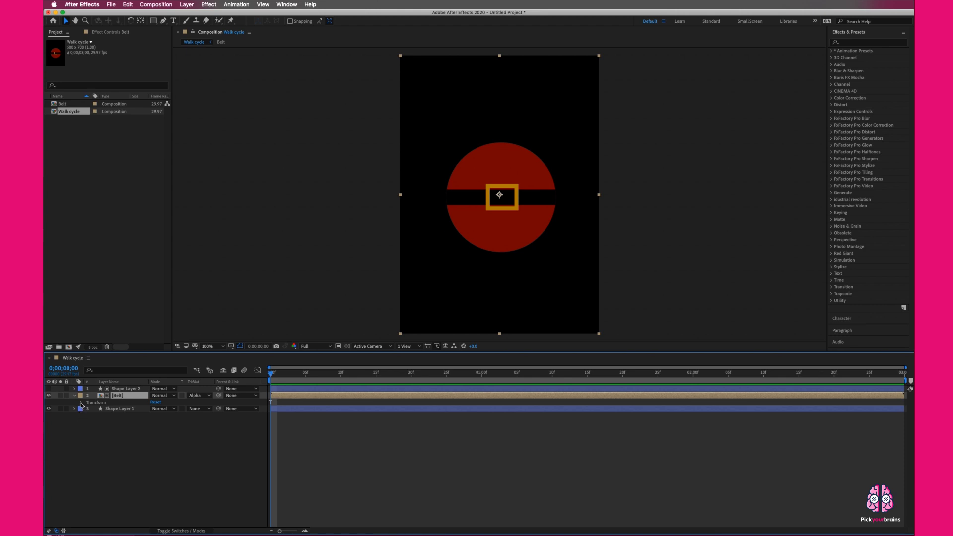
click(83, 402)
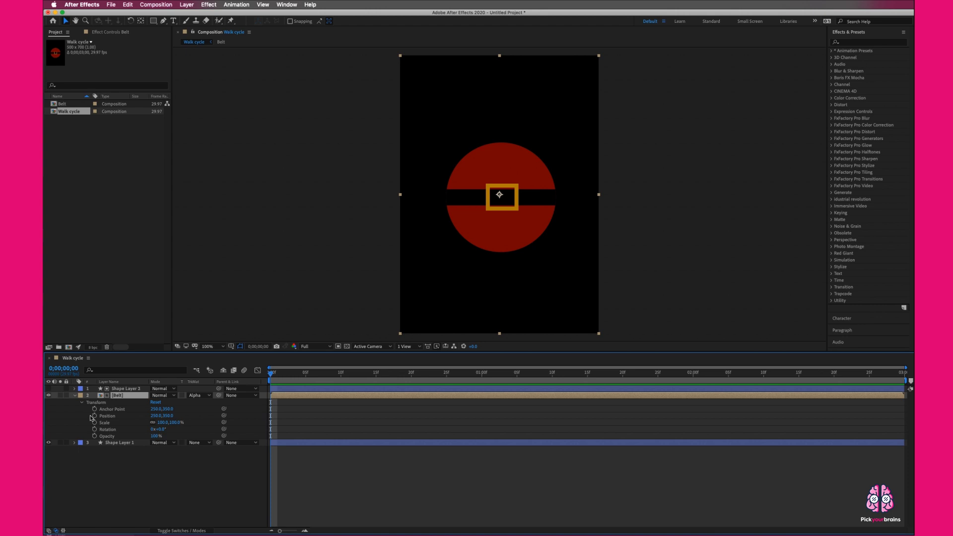
click(94, 417)
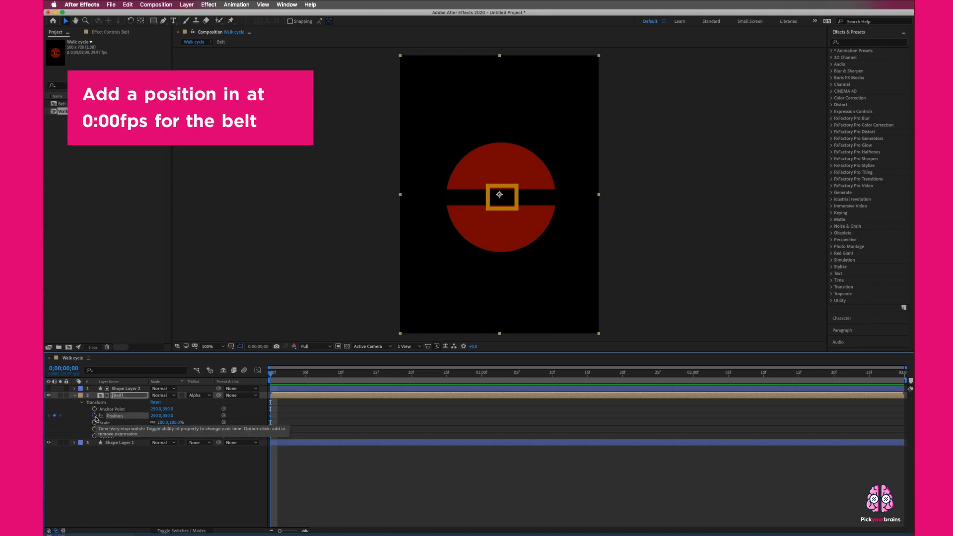
key(shift+Left)
key(shift+Left)
key(shift+Left)
key(shift+Left)
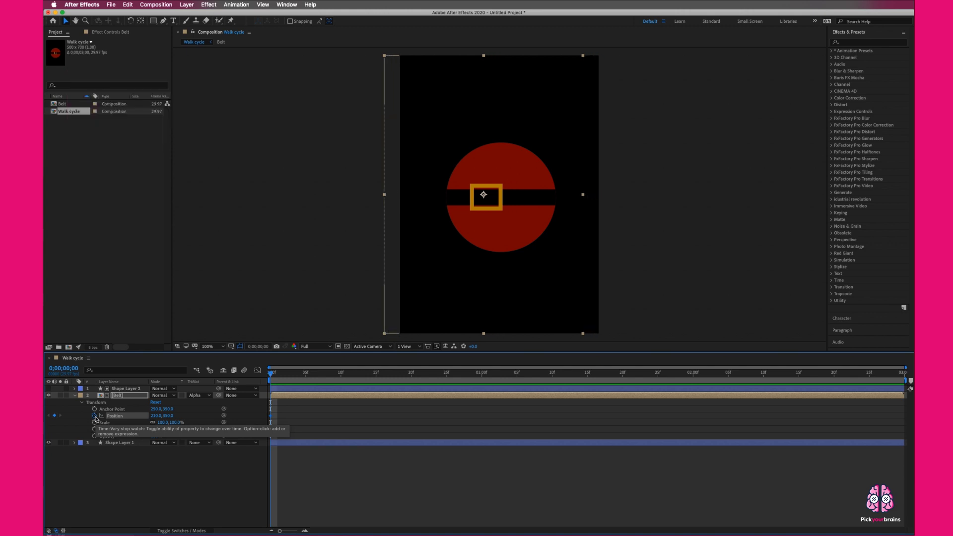
- Add a Position keyframe at 0;00;00;15 that moves the Belt layer across to 280, 350
drag(271, 373, 376, 374)
key(shift+Right)
key(shift+Right)
key(shift+Right)
key(shift+Right)
key(shift+Right)
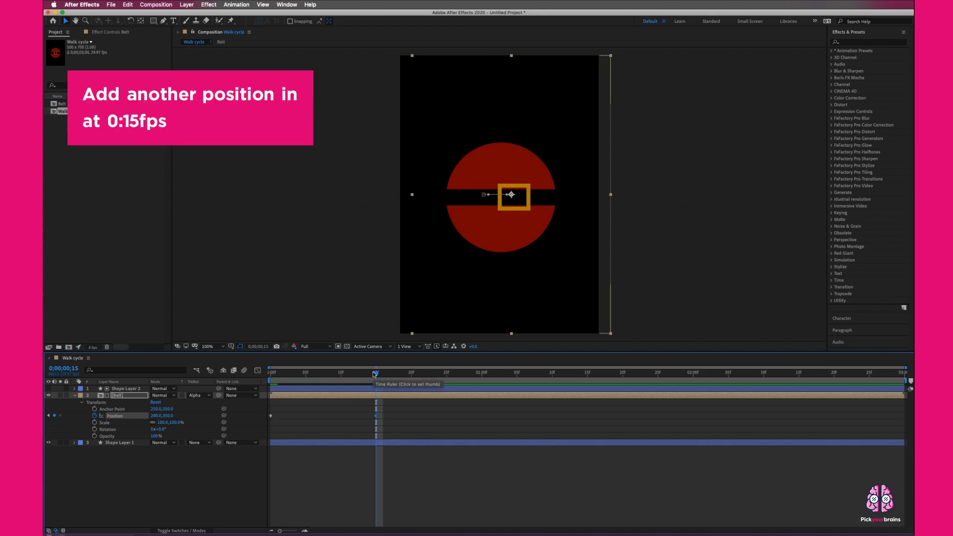
- Copy the belt's two Position keyframes and paste the pair at 0;00;01;00 and again at 0;00;02;00
drag(406, 420, 268, 423)
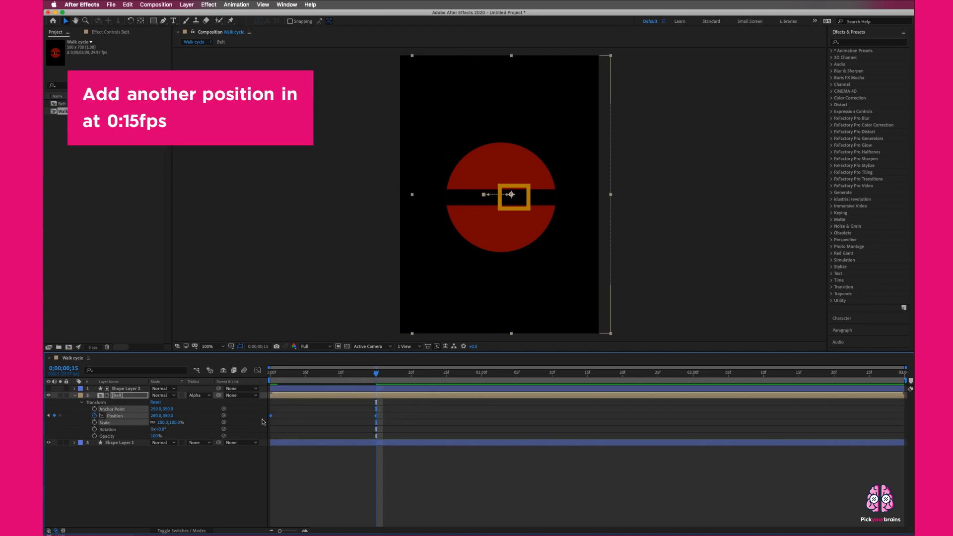
drag(413, 401, 256, 433)
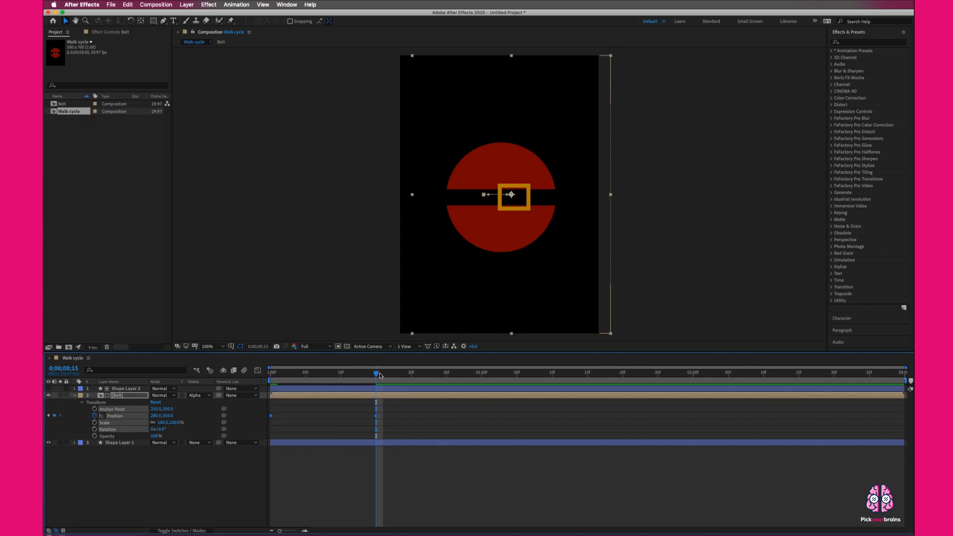
drag(377, 376, 693, 372)
key(super+v)
key(super+v)
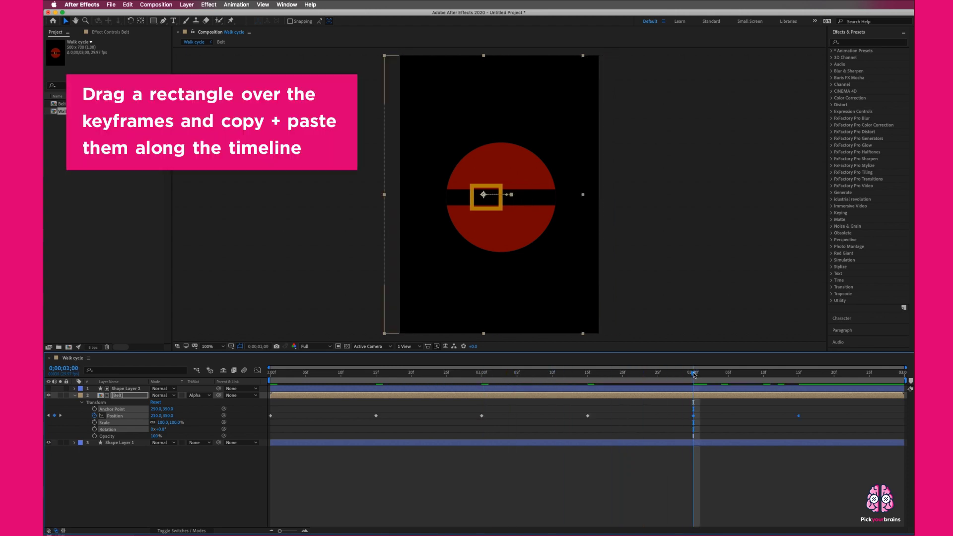
- Shorten the work area to end at the last belt keyframe, 0;00;02;15, and preview the belt animation
drag(905, 380, 801, 378)
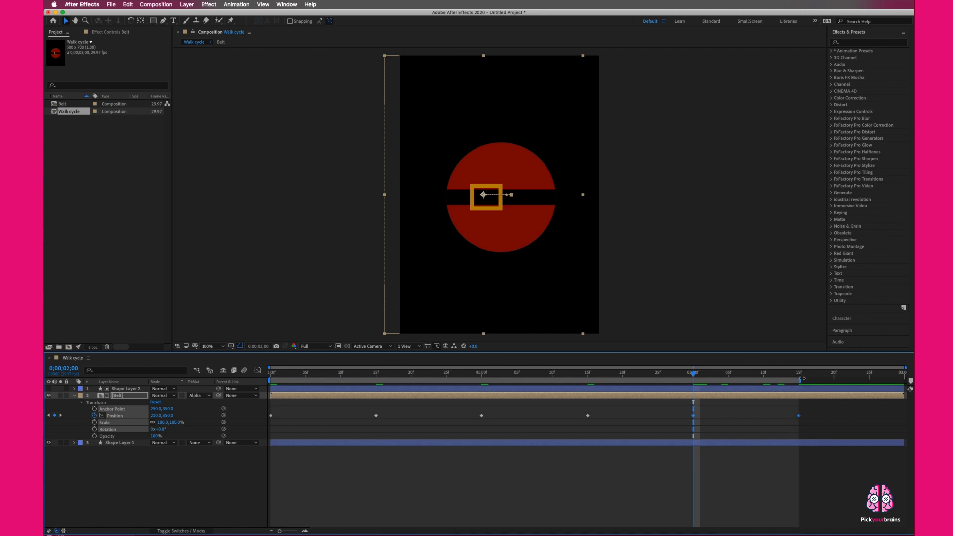
key(space)
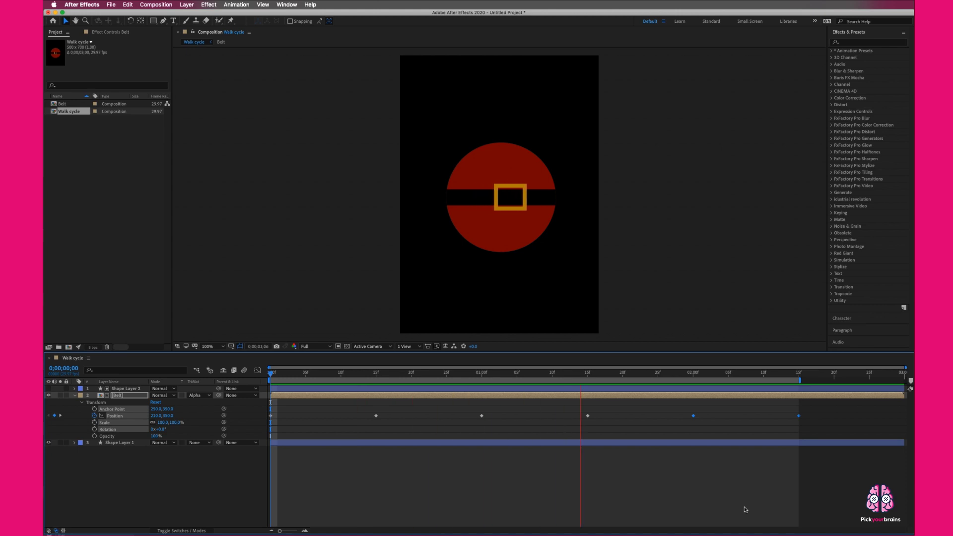
key(space)
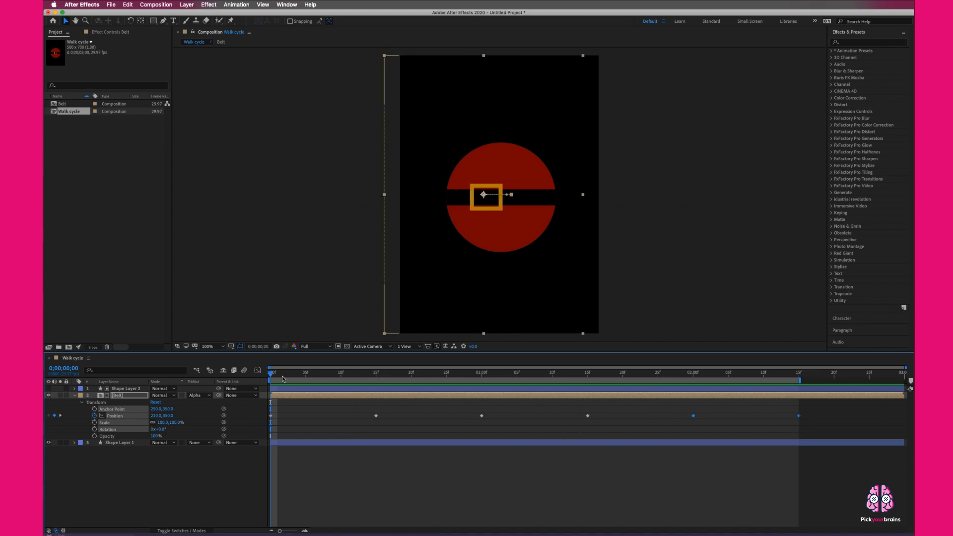
- Extend the work area back to the end of the composition
click(301, 420)
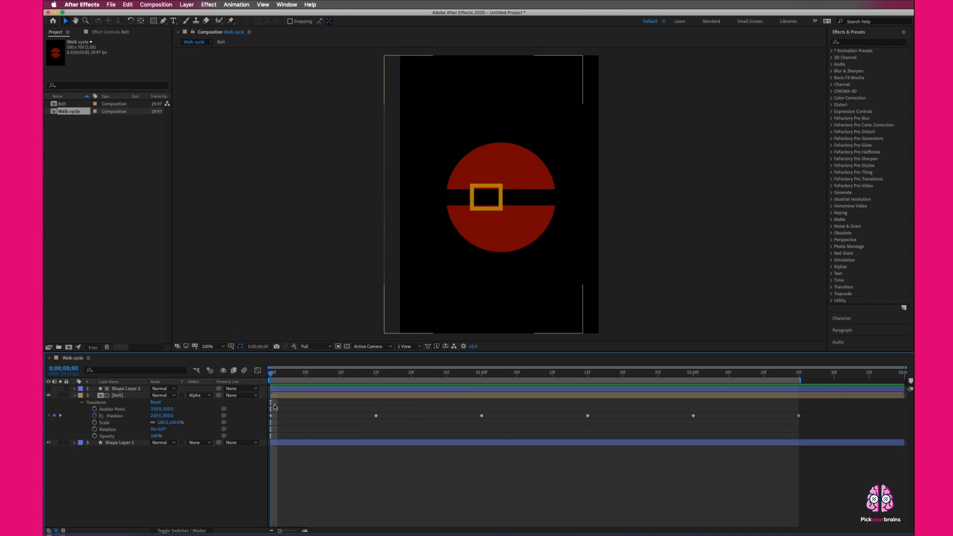
click(481, 372)
drag(481, 372, 800, 367)
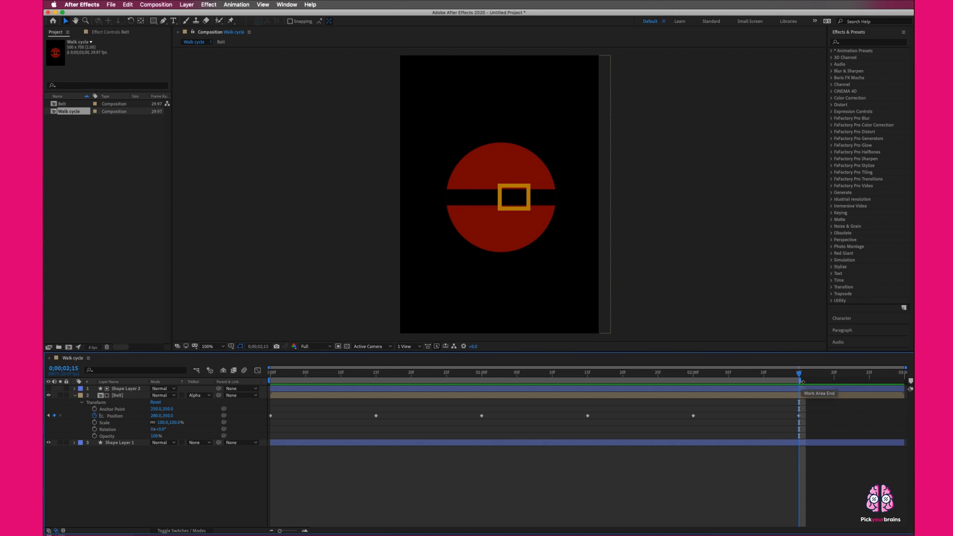
drag(802, 382, 910, 387)
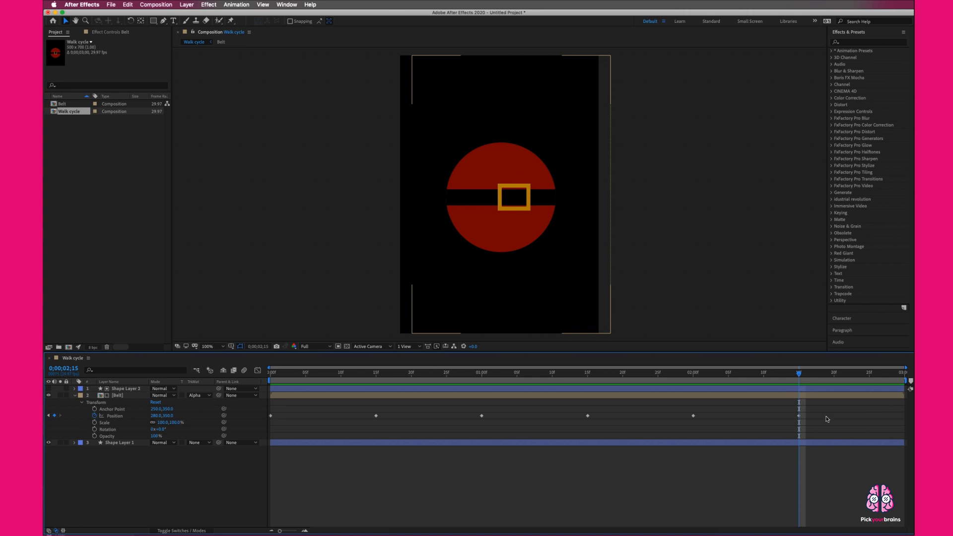
- Copy the belt's first Position keyframe to the last frame, 0;00;02;29, and preview the loop
click(271, 415)
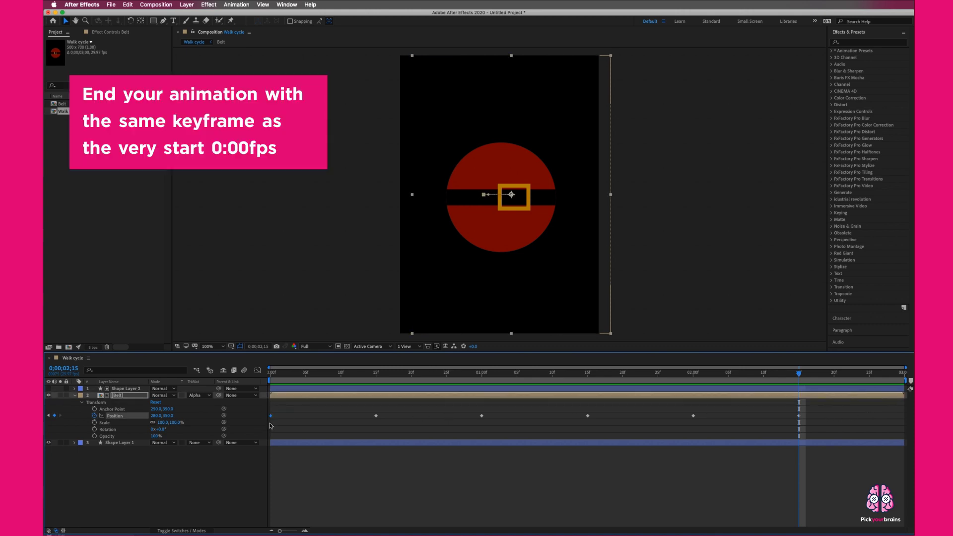
drag(800, 374, 908, 373)
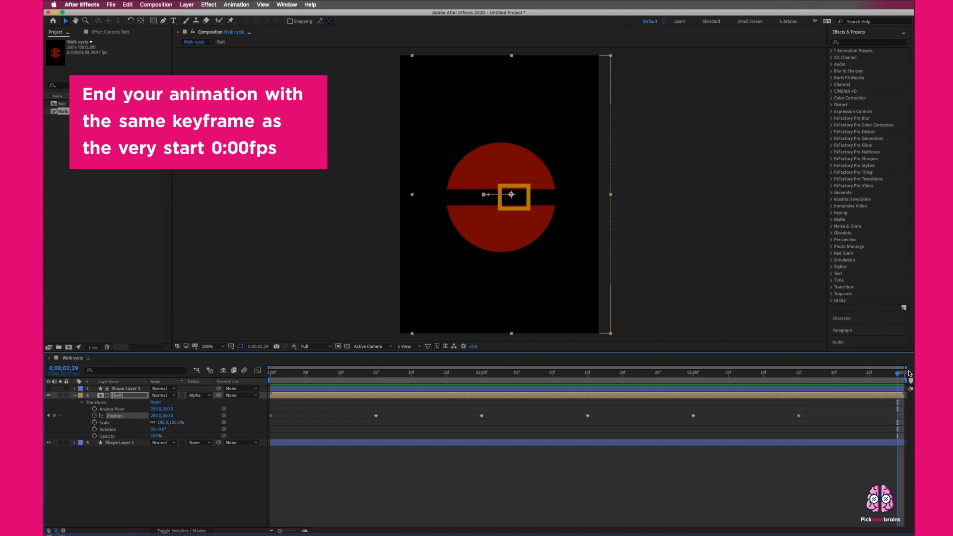
key(ctrl+v)
key(space)
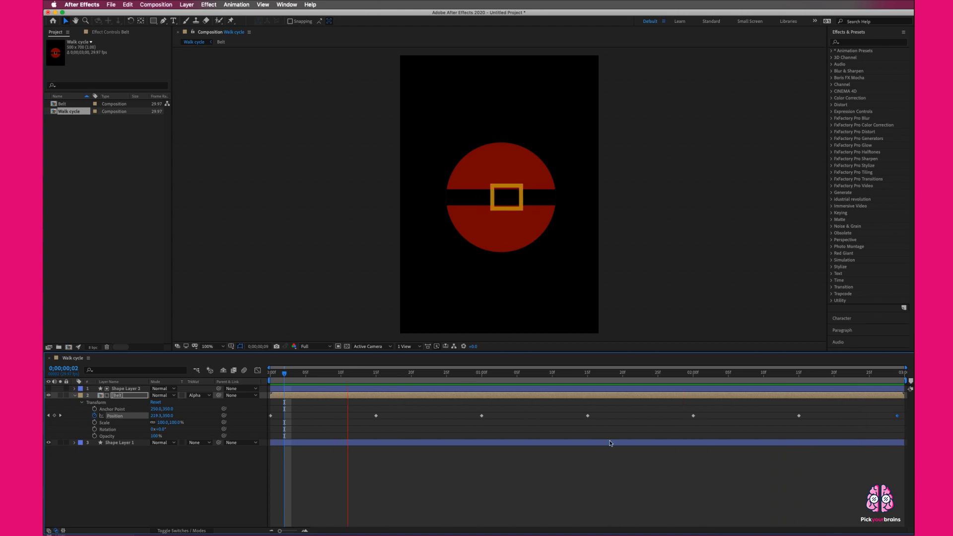
key(space)
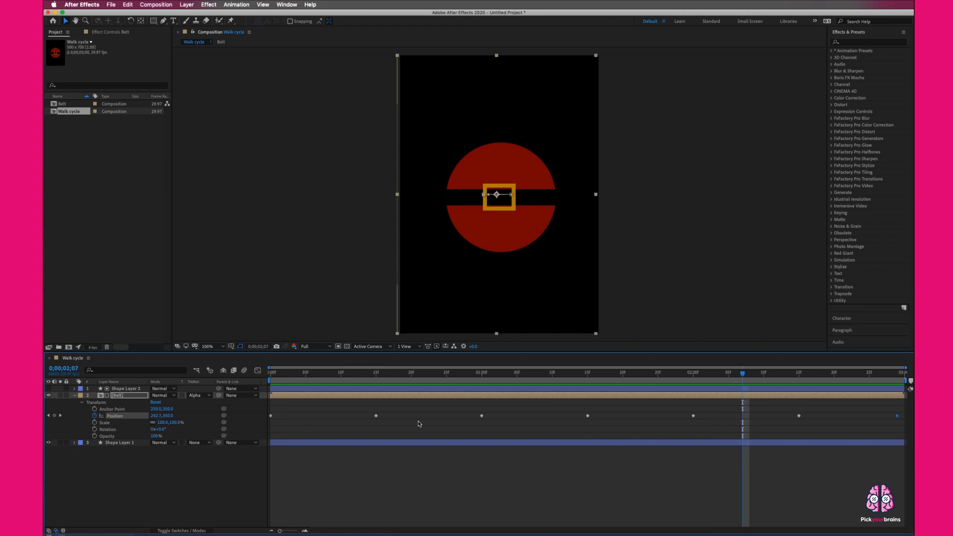
- Create a new shape layer and draw a straight vertical leg with the Pen tool below the body's lower-left edge
click(75, 395)
right_click(117, 431)
mouse_move(122, 436)
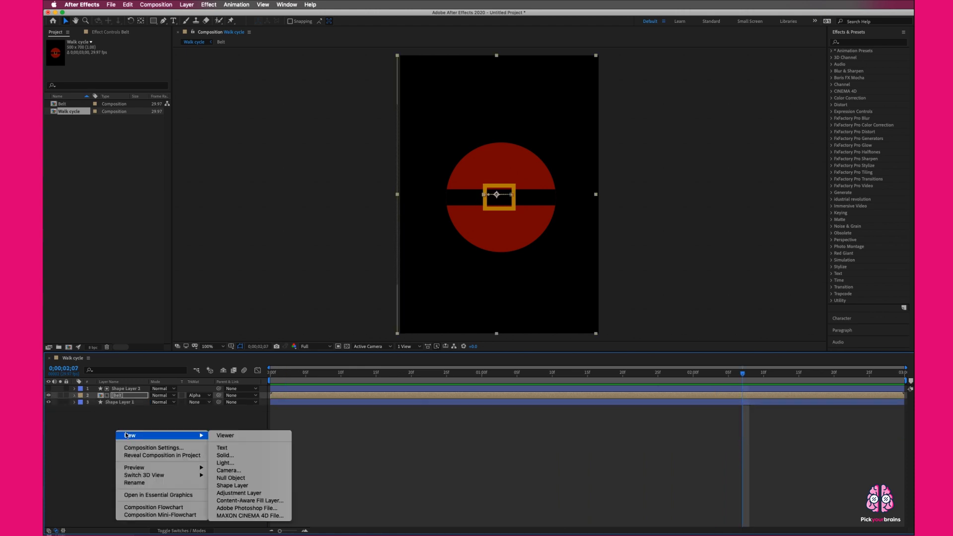
click(237, 485)
key(g)
click(472, 243)
click(472, 287)
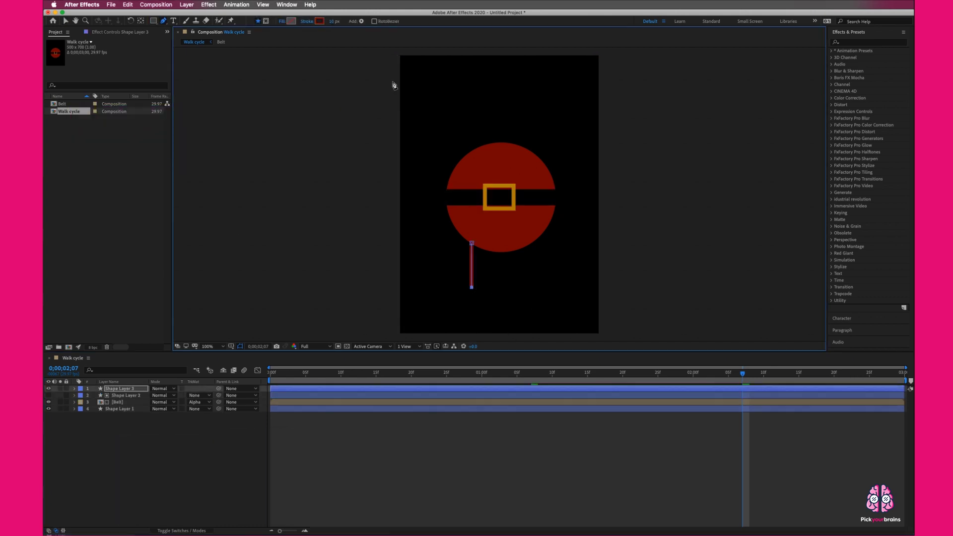
- Thicken the leg's stroke to 46 px and set its line cap to Round Cap
drag(333, 21, 348, 22)
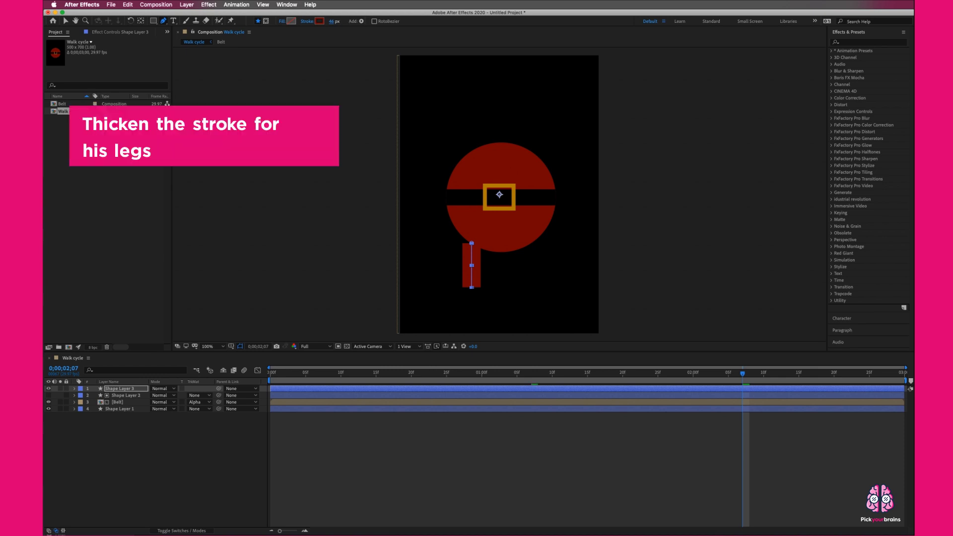
click(75, 389)
click(82, 396)
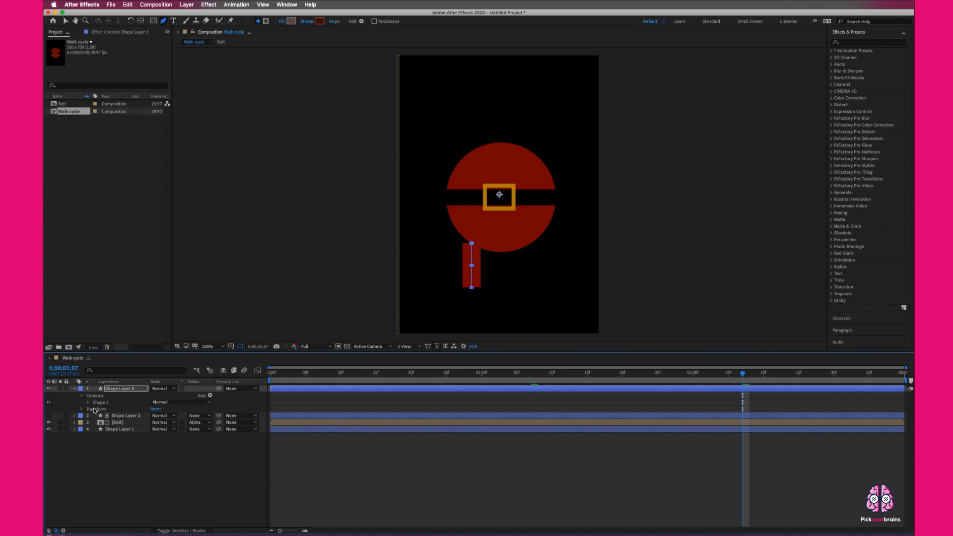
click(89, 402)
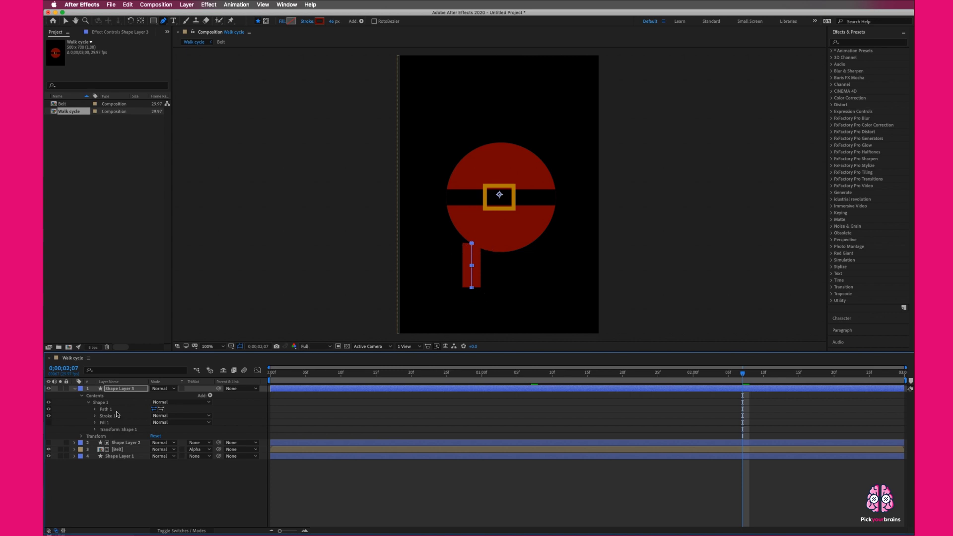
click(93, 416)
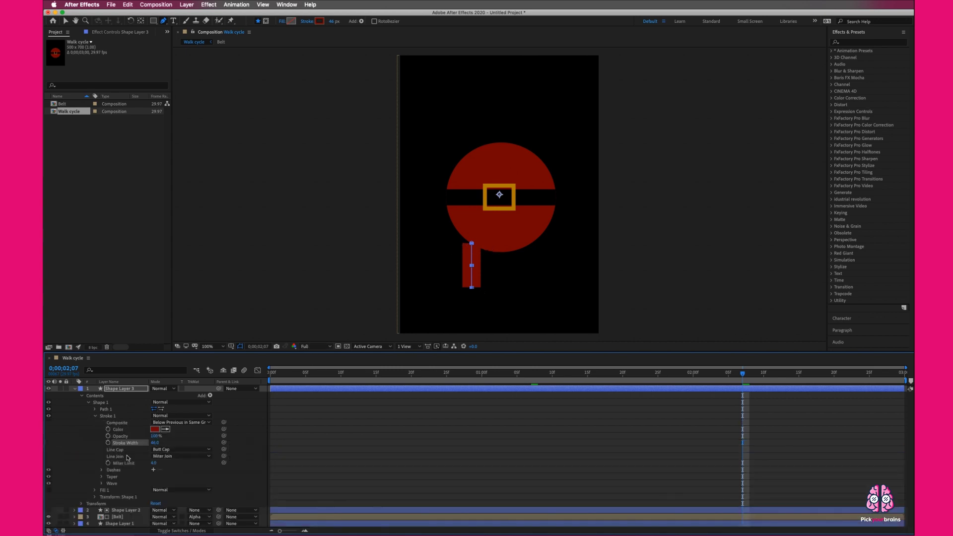
click(168, 449)
click(176, 460)
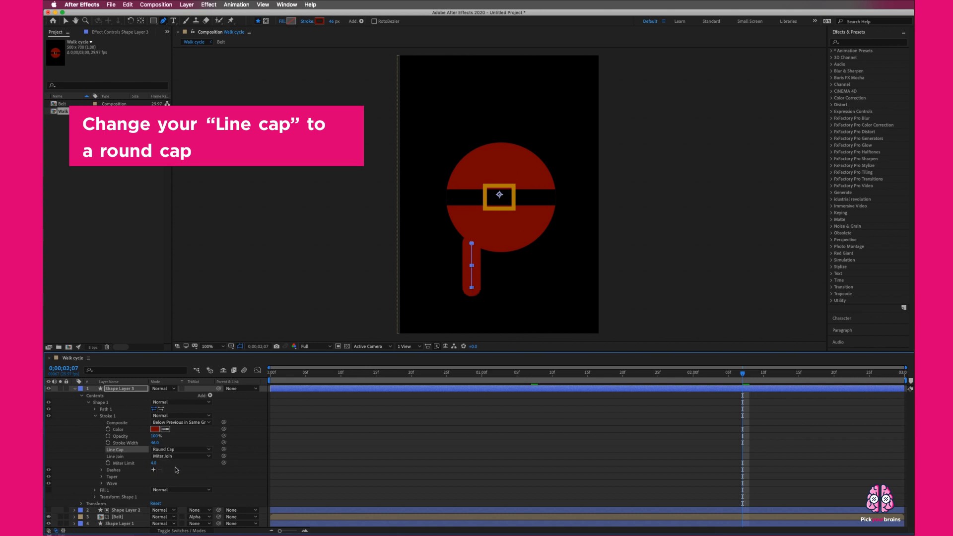
click(75, 389)
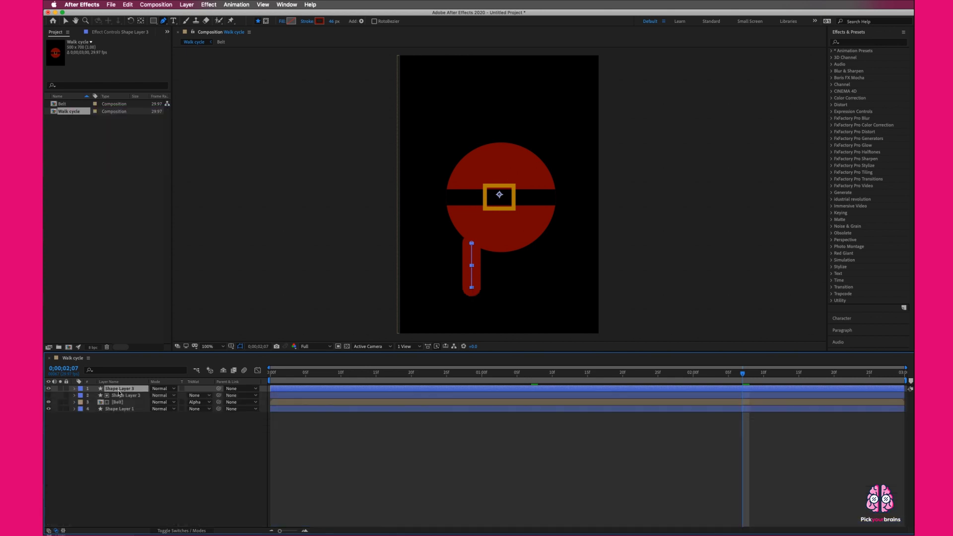
- Nudge the leg up 20 px into the body and move its anchor point to the top of the leg
key(shift+Up)
key(shift+Up)
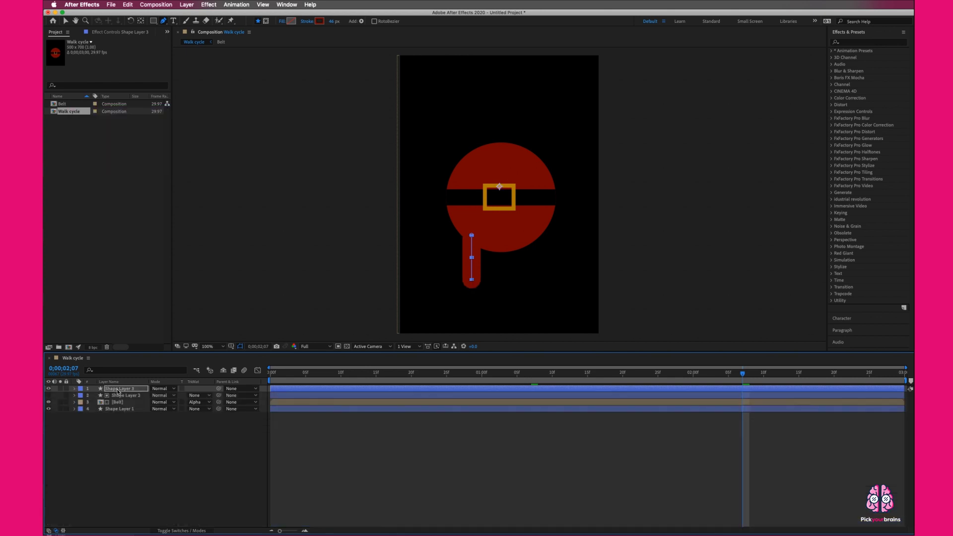
click(119, 390)
key(y)
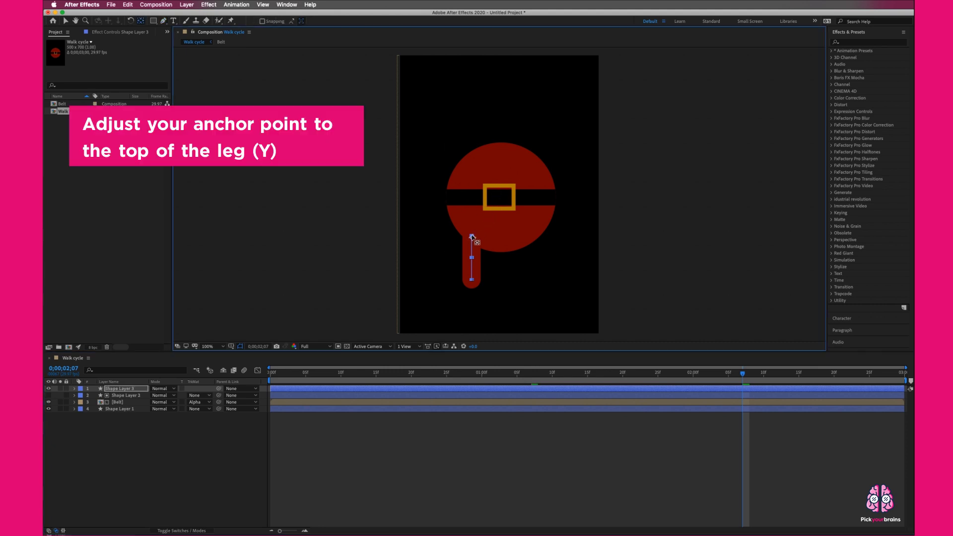
key(g)
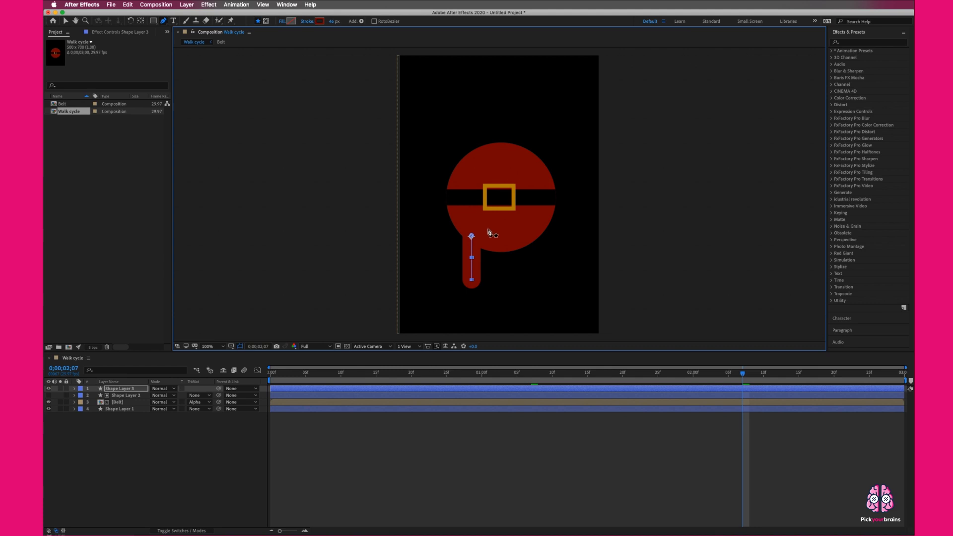
- Try rotating the leg layer about its anchor point
click(126, 390)
click(75, 388)
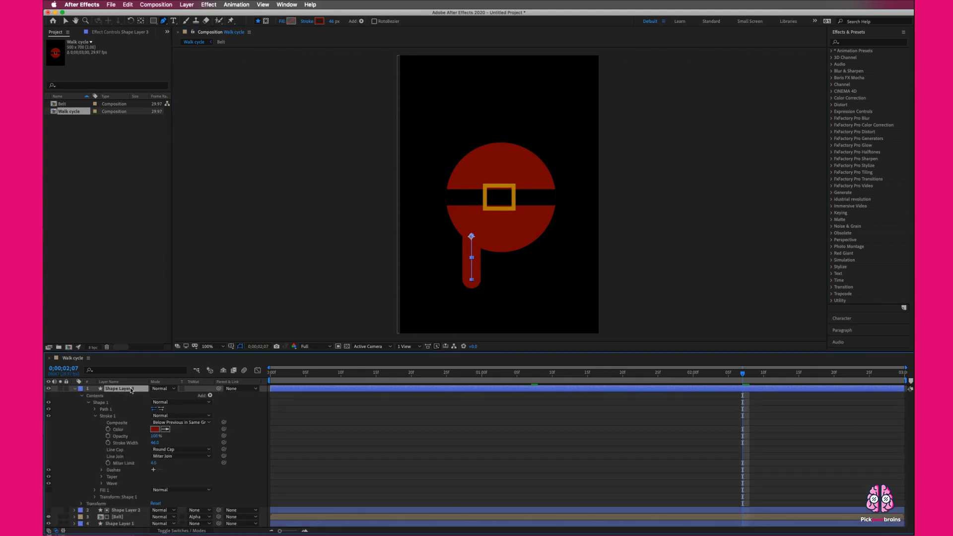
key(r)
mouse_move(155, 395)
mouse_down()
mouse_move(180, 396)
mouse_move(164, 395)
mouse_up()
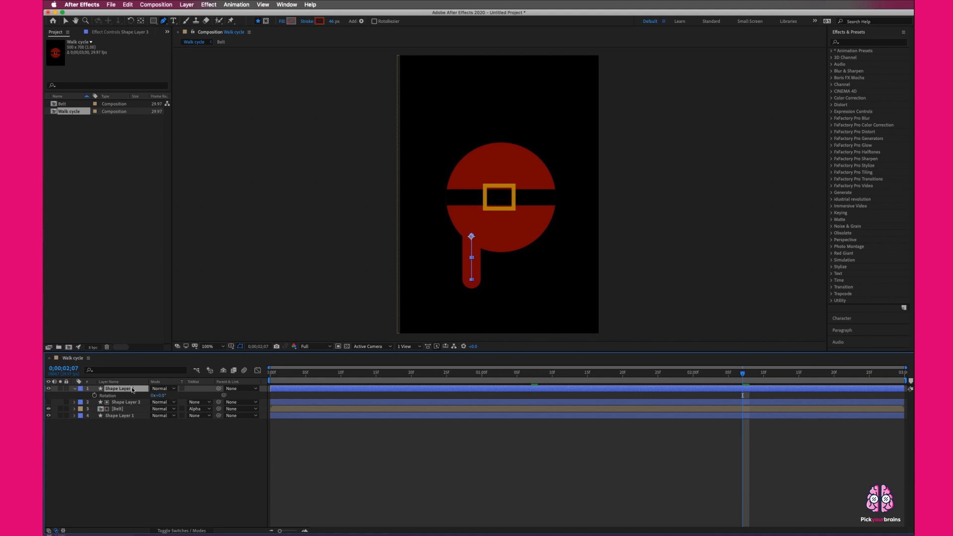
- Add a Scale keyframe to the leg layer at 0;00;00;00
key(Home)
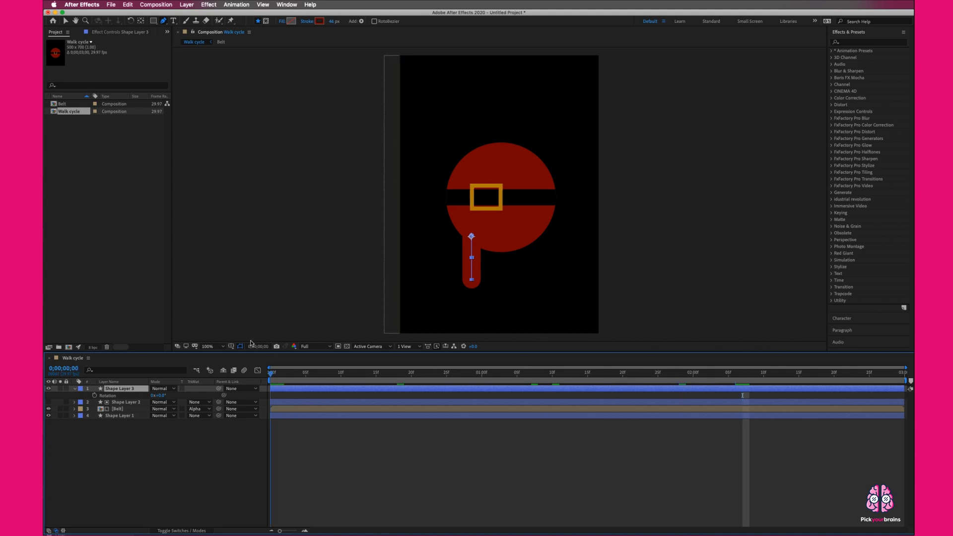
key(s)
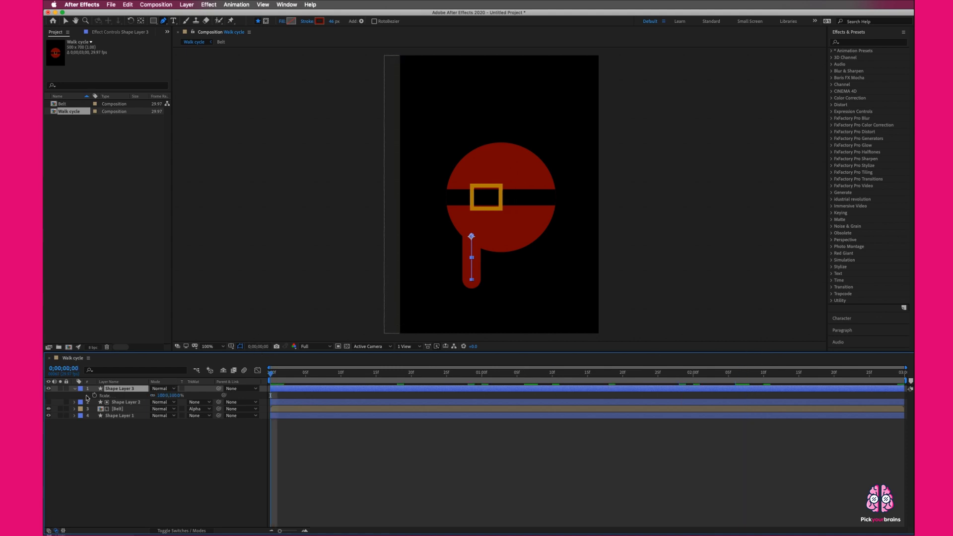
key(alt+shift+s)
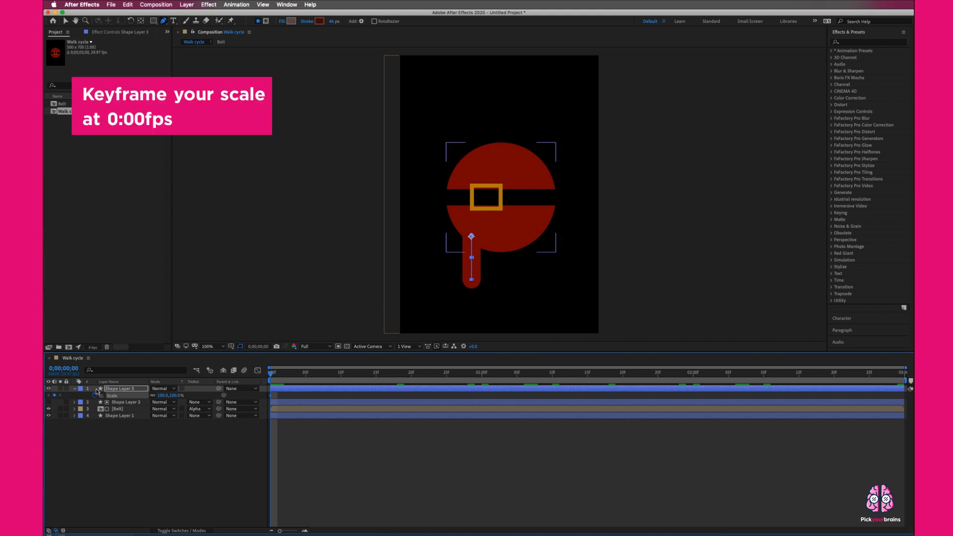
- At 0;00;00;15, unlink the leg's scale dimensions and set only its height to 80%, keeping the width at 100%
drag(271, 375, 376, 377)
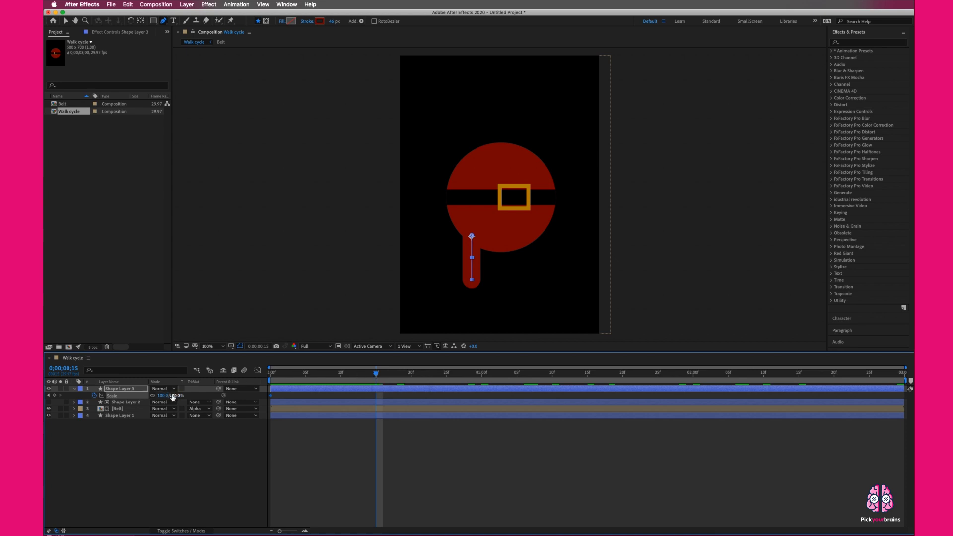
drag(173, 396, 162, 397)
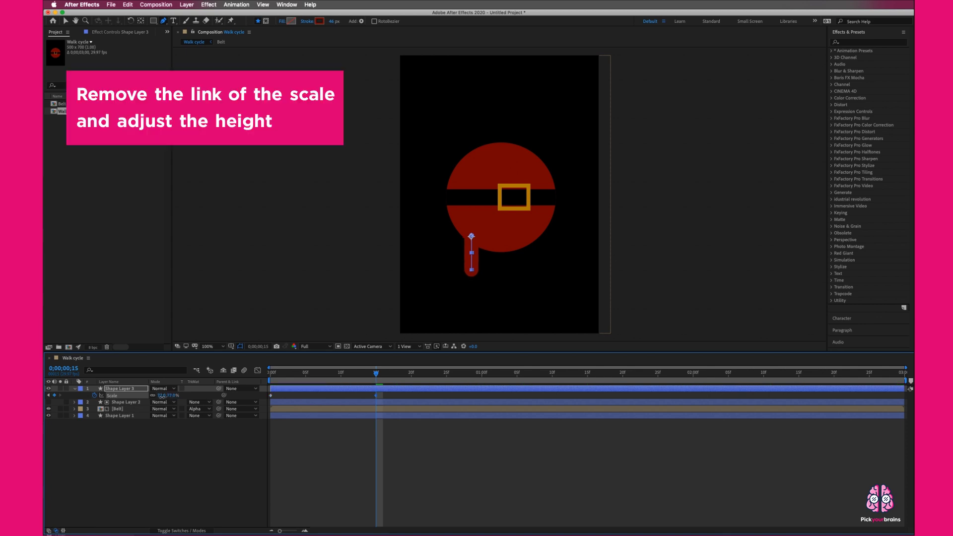
key(ctrl+z)
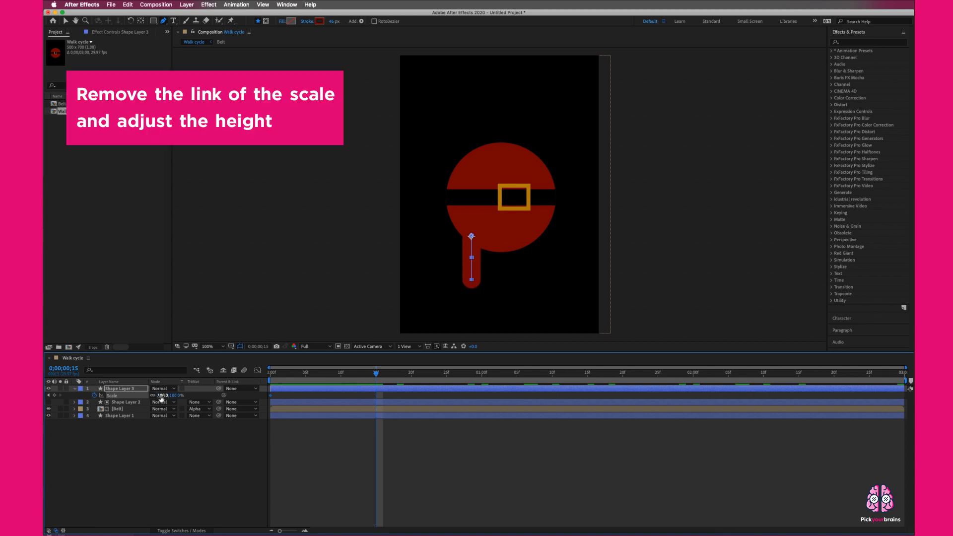
click(153, 395)
drag(174, 395, 166, 398)
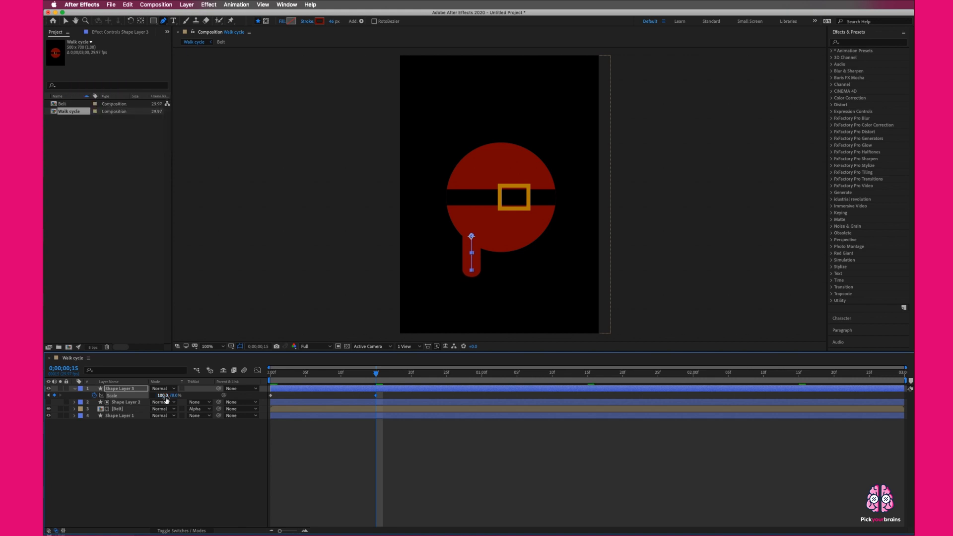
click(175, 395)
text(80)
key(Return)
click(383, 433)
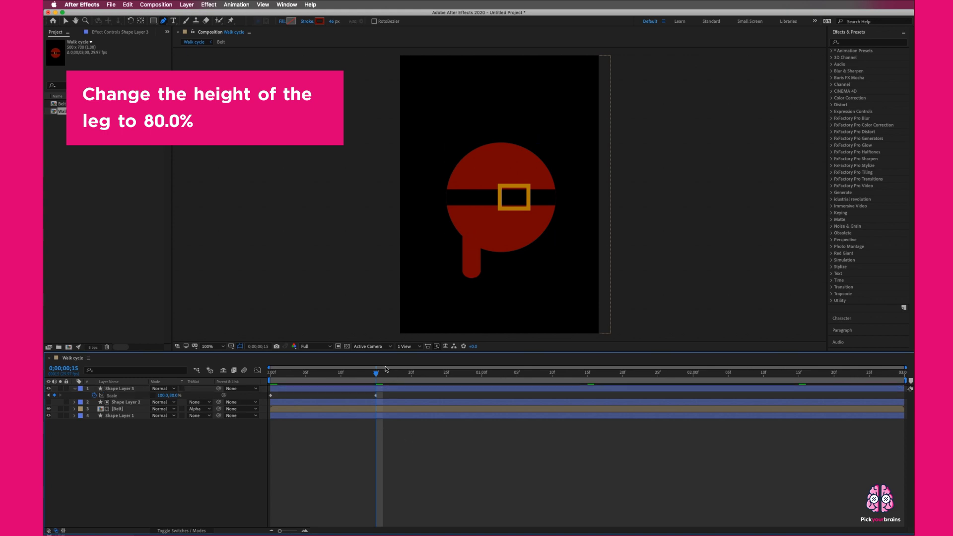
- Copy the leg's two Scale keyframes and paste them at 0;00;01;00, 0;00;02;00 and the last frame, 0;00;02;29
drag(378, 373, 481, 374)
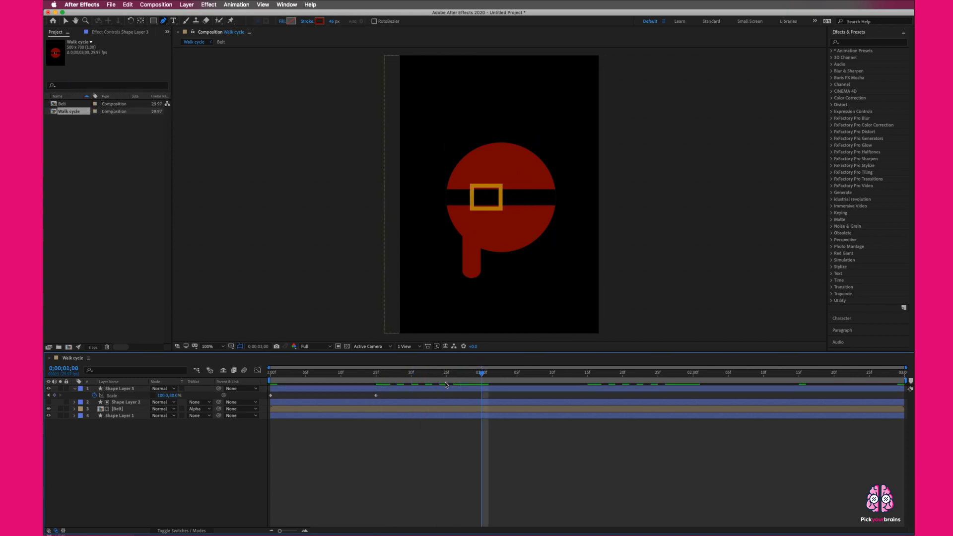
drag(392, 392, 265, 403)
key(cmd+c)
key(cmd+v)
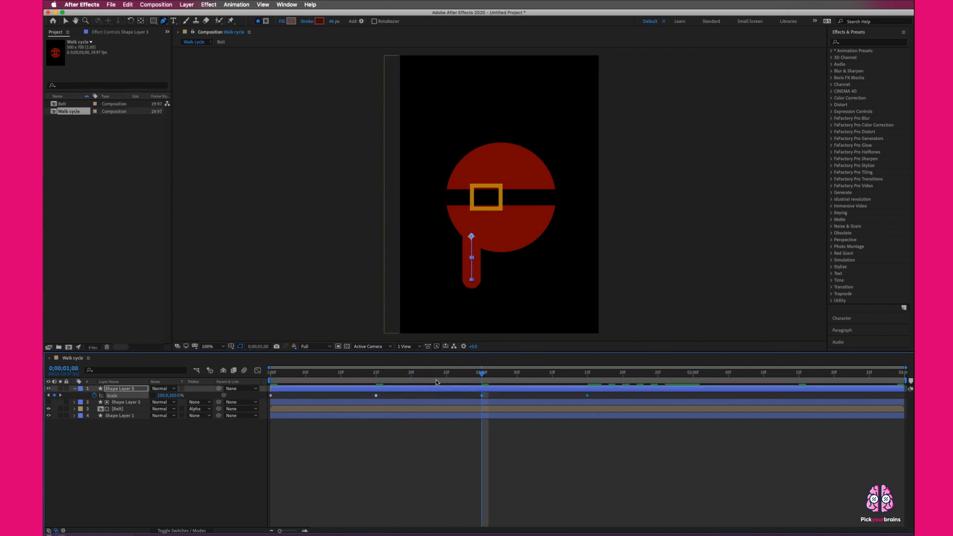
drag(482, 376, 684, 400)
key(cmd+v)
key(Page_Down)
key(End)
key(cmd+v)
- Preview the single leg's scale animation together with the moving belt
key(space)
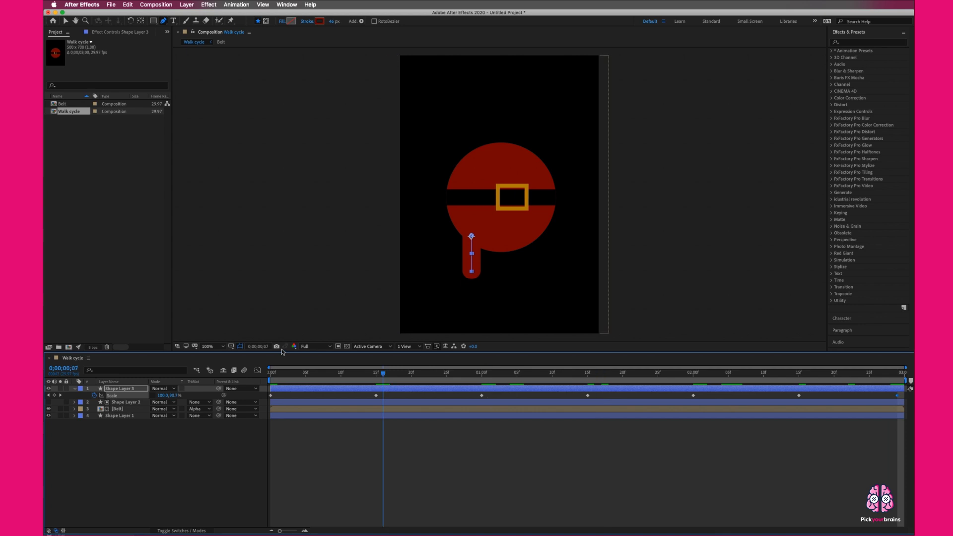
click(240, 346)
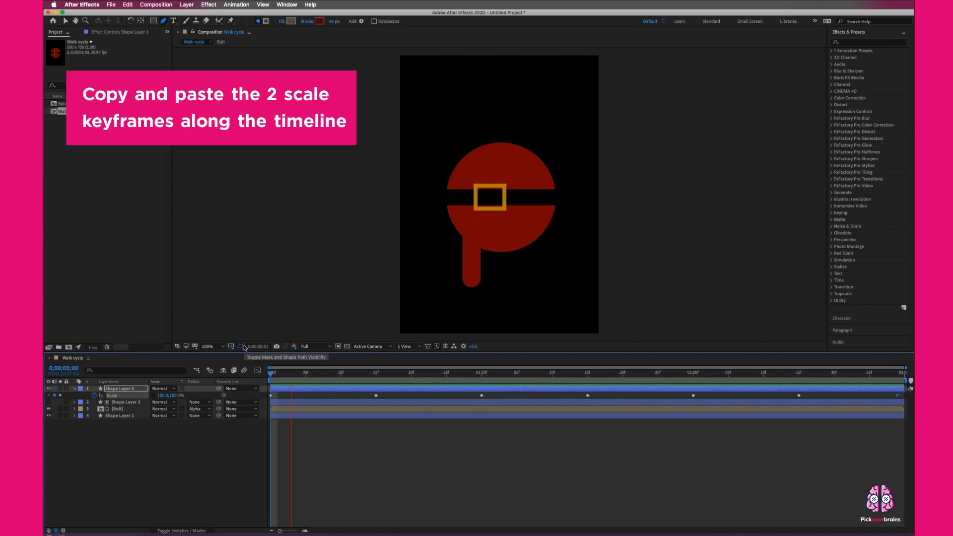
key(space)
- Duplicate the animated leg layer and shift the copy about 130 px to the right to form the second leg
click(74, 389)
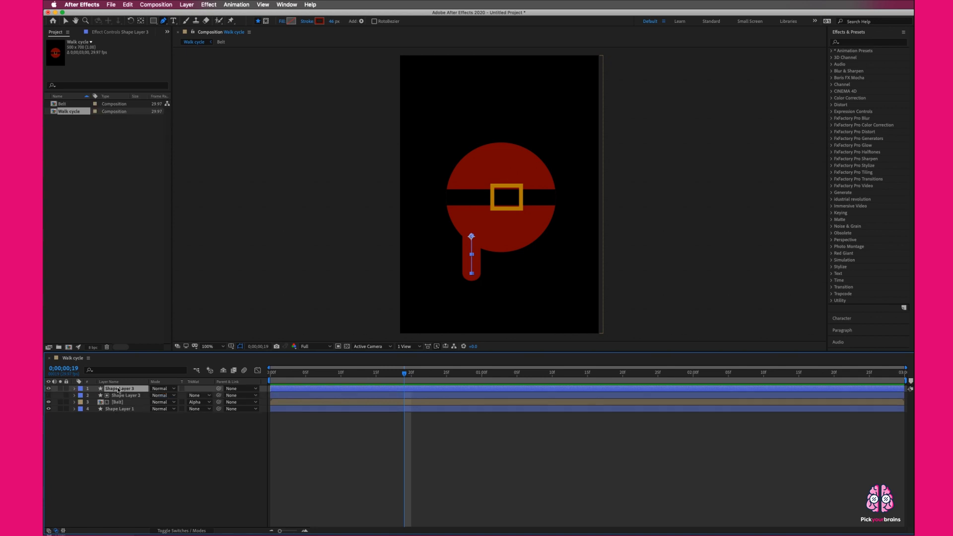
key(ctrl+d)
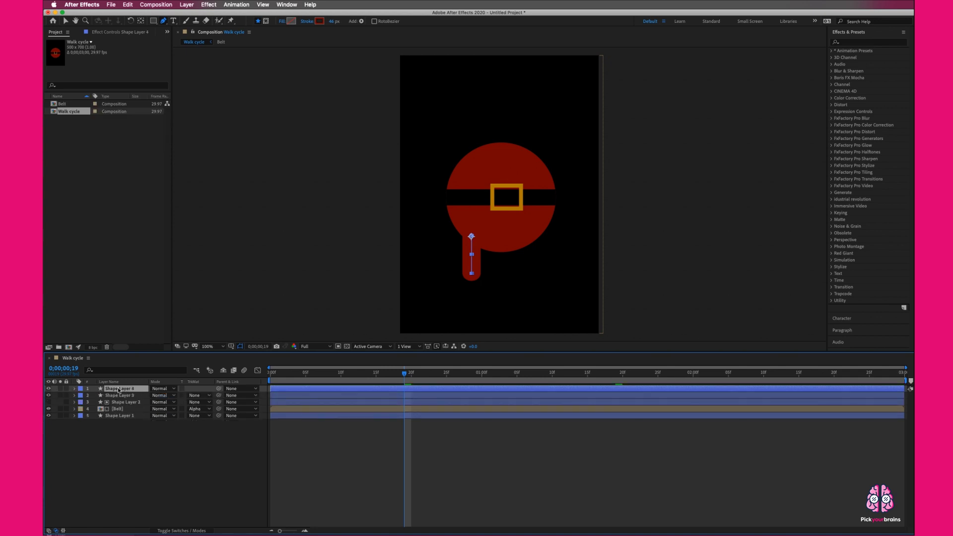
key(s)
drag(402, 374, 263, 370)
key(shift+Right)
key(shift+Right)
key(shift+Right)
key(shift+Right)
key(shift+Right)
key(shift+Right)
key(shift+Right)
key(shift+Right)
key(shift+Right)
key(shift+Right)
key(shift+Right)
key(shift+Right)
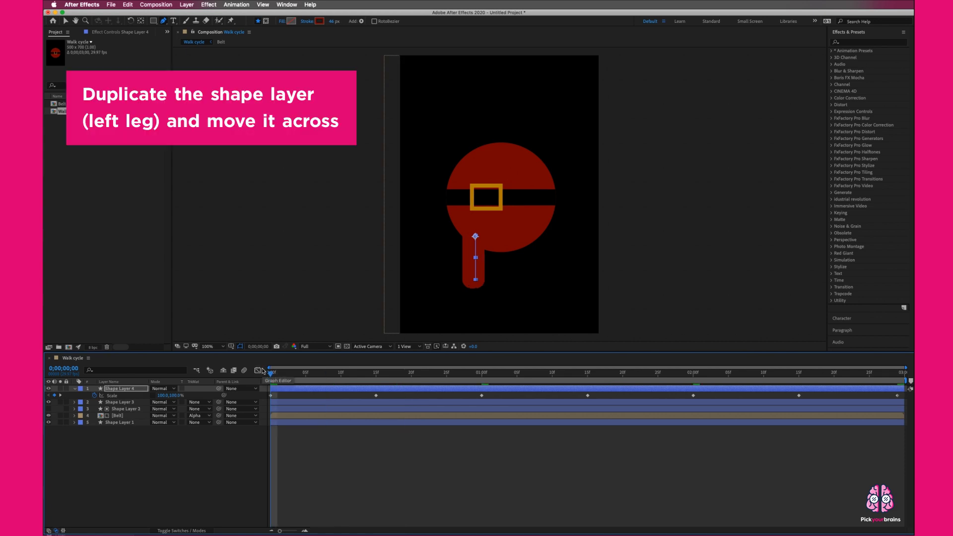
key(shift+Right)
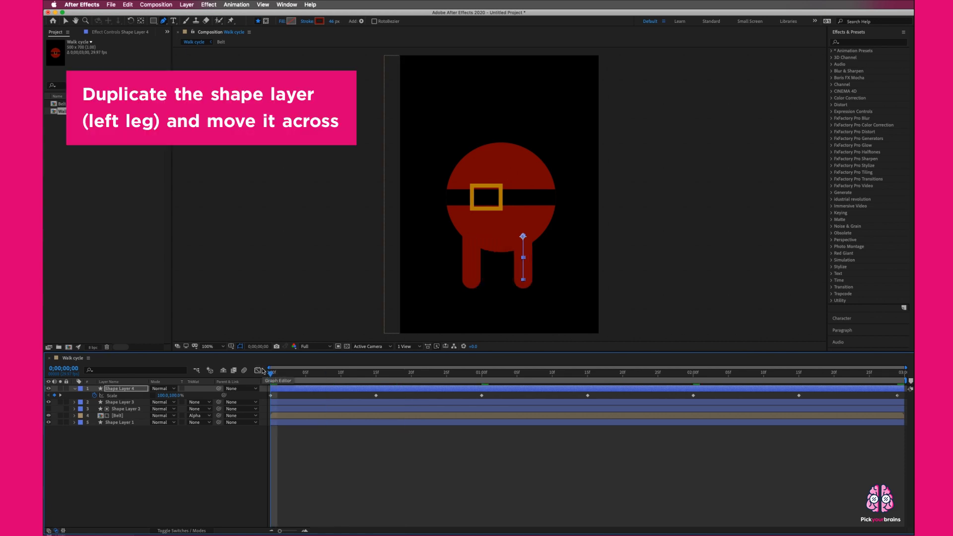
- Reveal the original leg's keyframes for comparison and shift the duplicated leg's layer 15 frames earlier in time
click(134, 402)
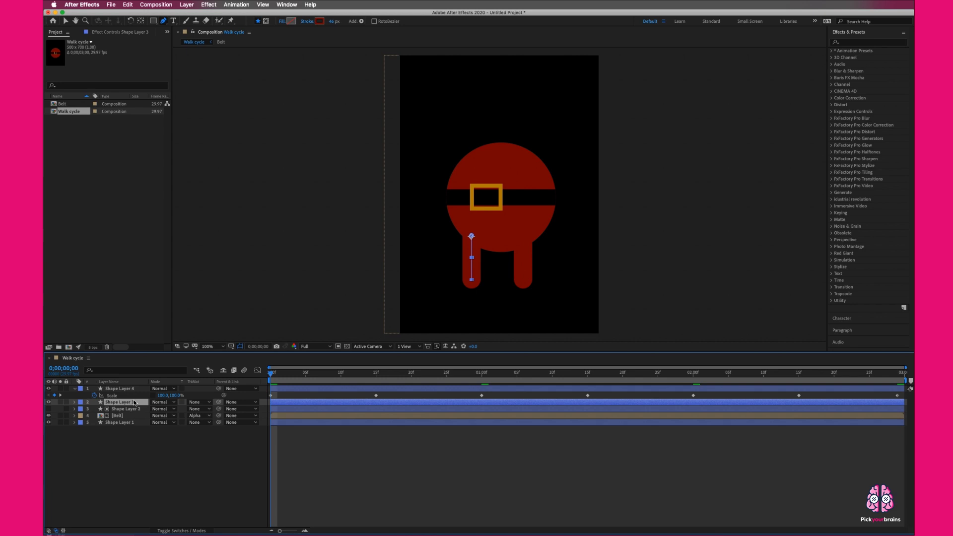
key(u)
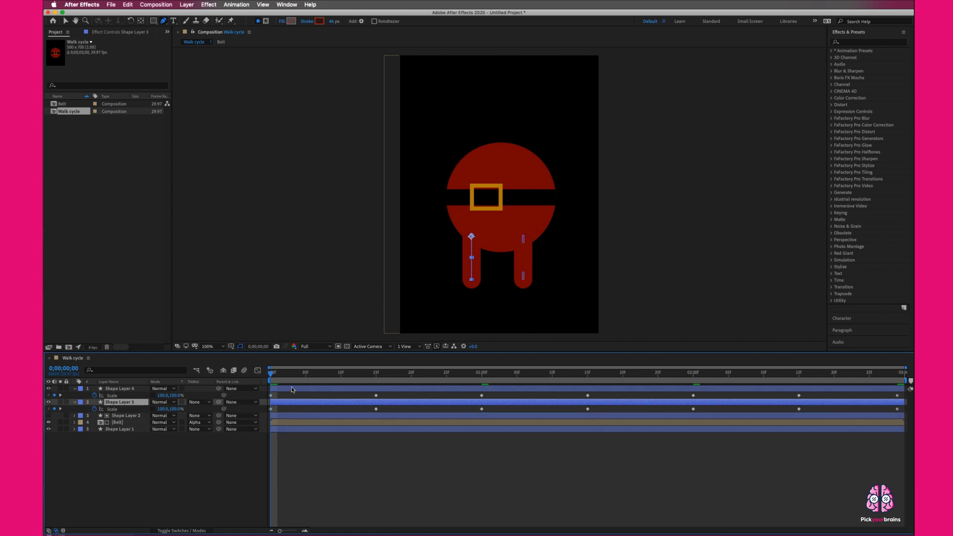
click(323, 387)
drag(323, 388, 227, 388)
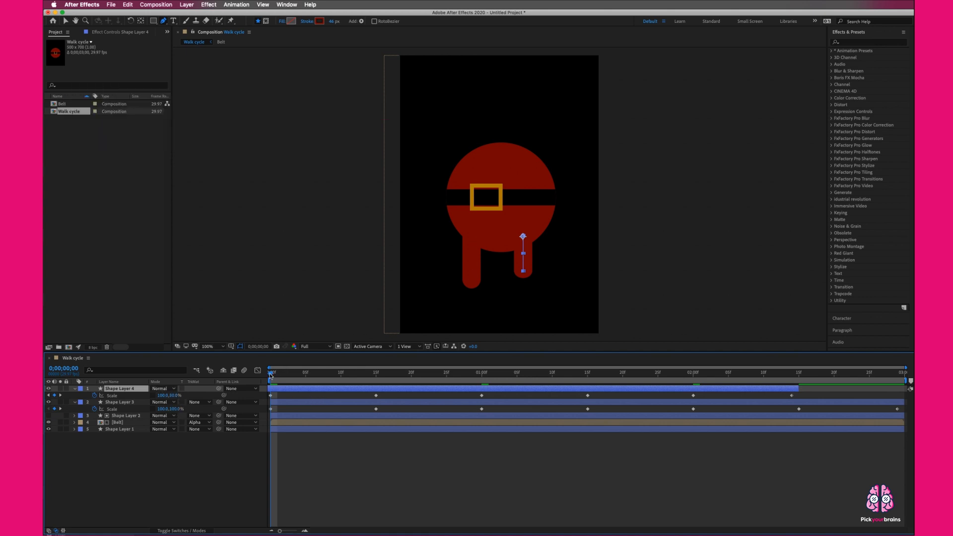
- Preview the alternating legs and extend the duplicated leg's layer to the end of the composition
key(space)
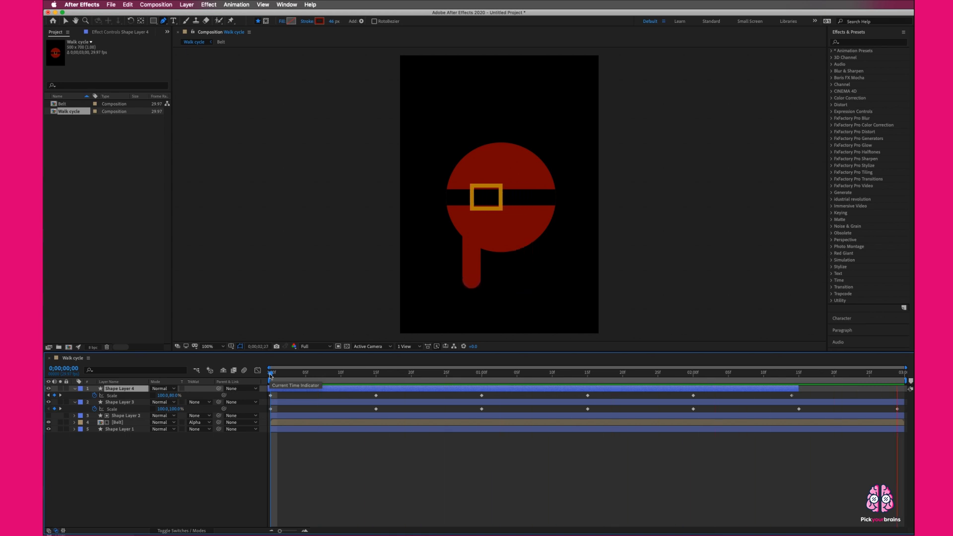
key(space)
key(g)
drag(812, 391, 908, 390)
- Move the duplicated leg's last Scale keyframe to 0;00;02;15 and copy its 0;00;02;00 keyframe to 0;00;02;29
drag(768, 374, 799, 395)
click(786, 397)
click(693, 395)
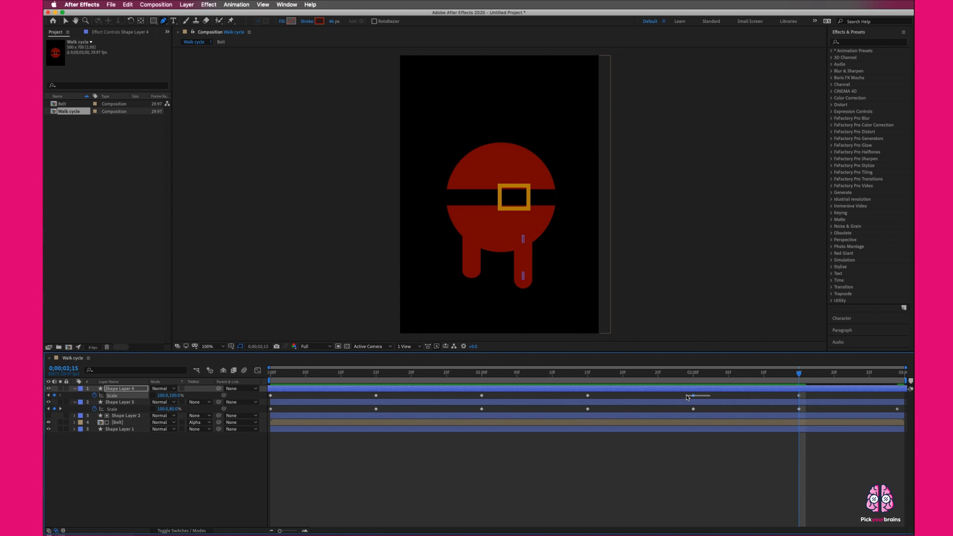
drag(808, 373, 899, 374)
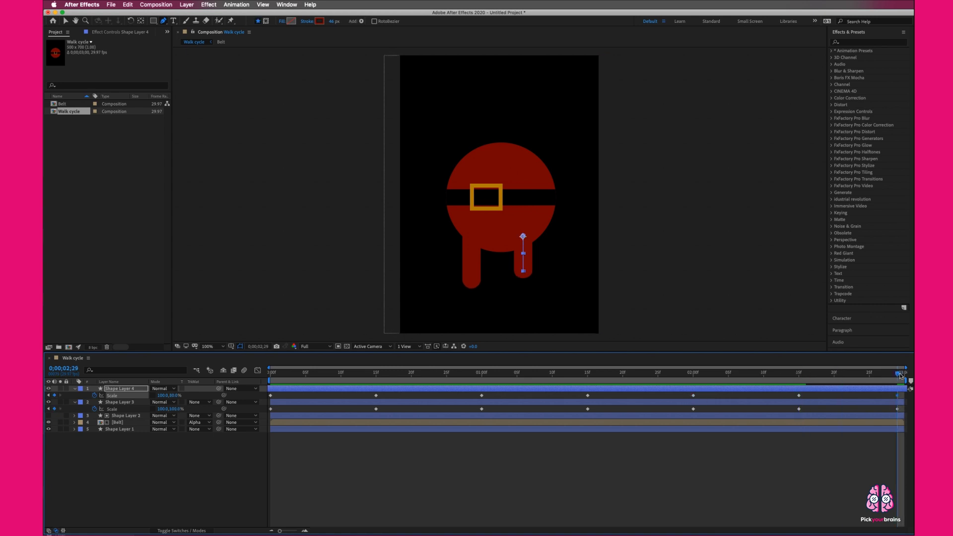
- Preview the full walk animation with both legs, collapsing the layer properties and clearing the selection
key(space)
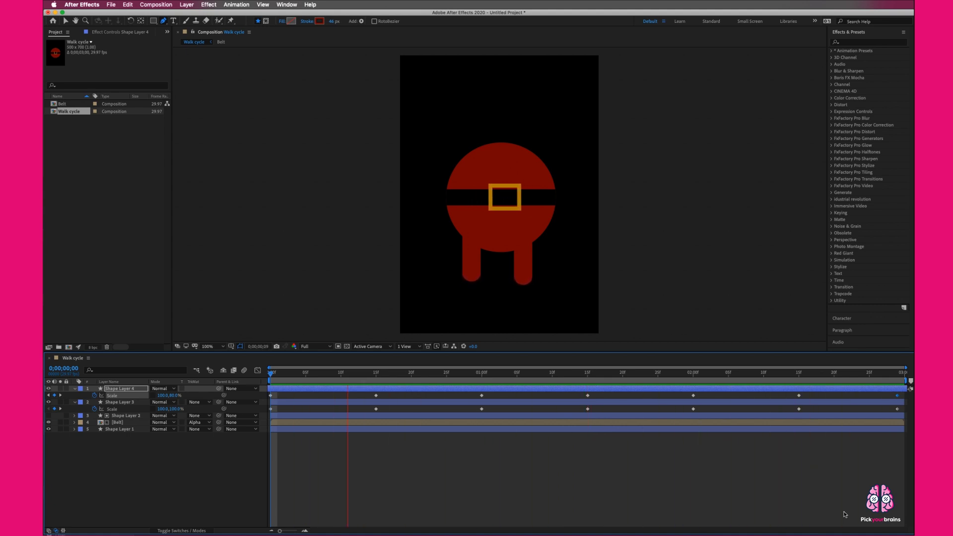
click(188, 441)
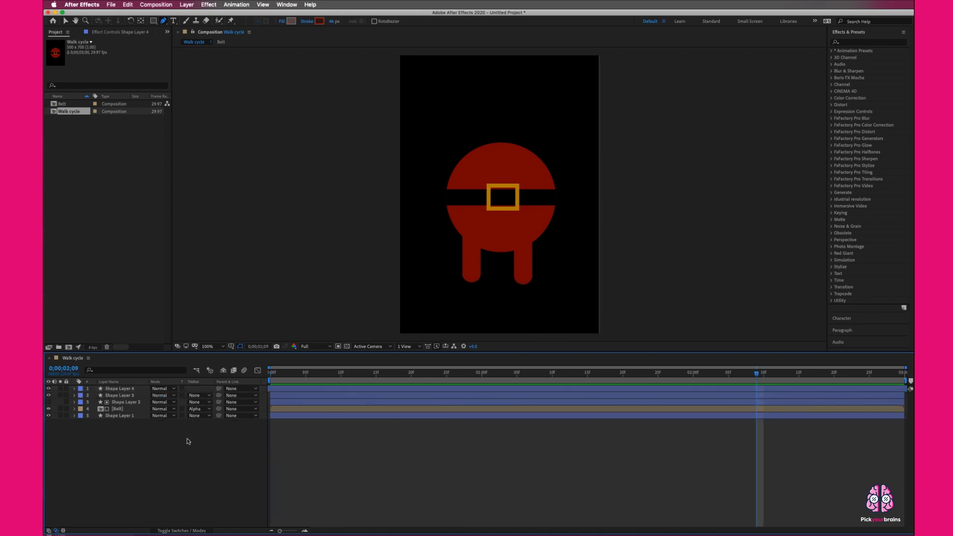
key(space)
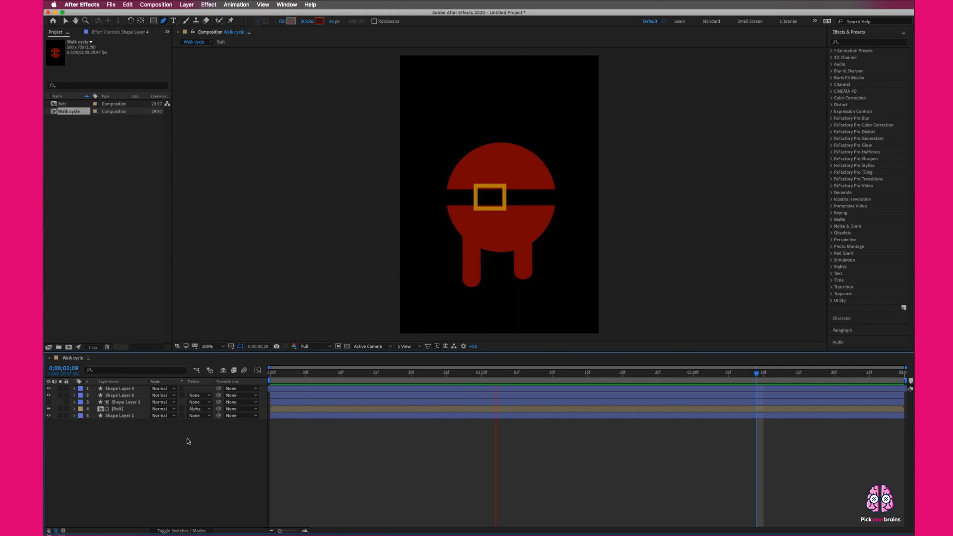